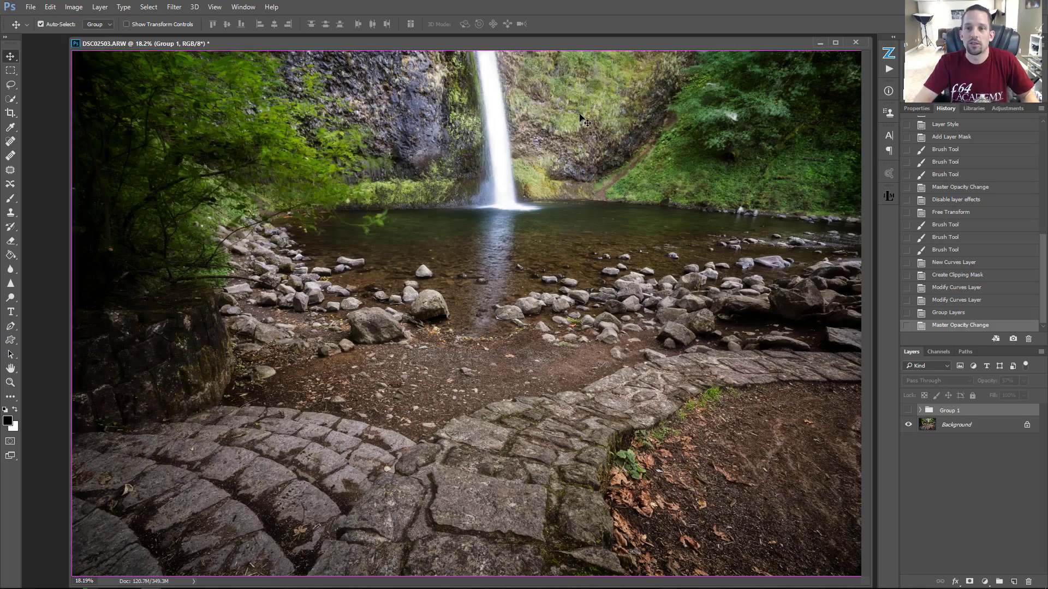
Step: Undo the accidental move of the texture group in the Layers panel
scroll(567, 115, up, 5)
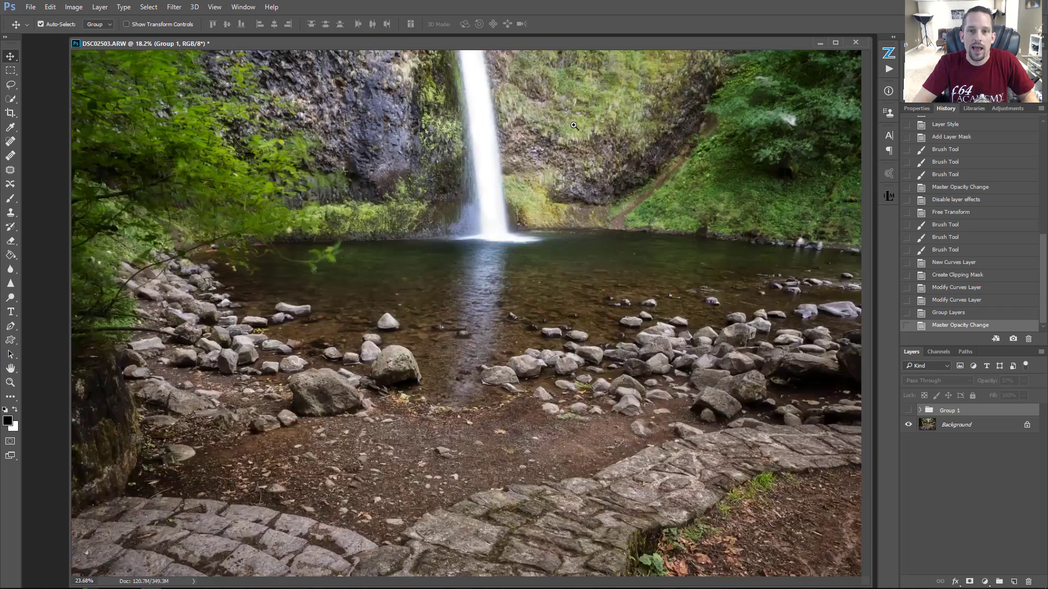
drag(570, 129, 552, 217)
key(ctrl+z)
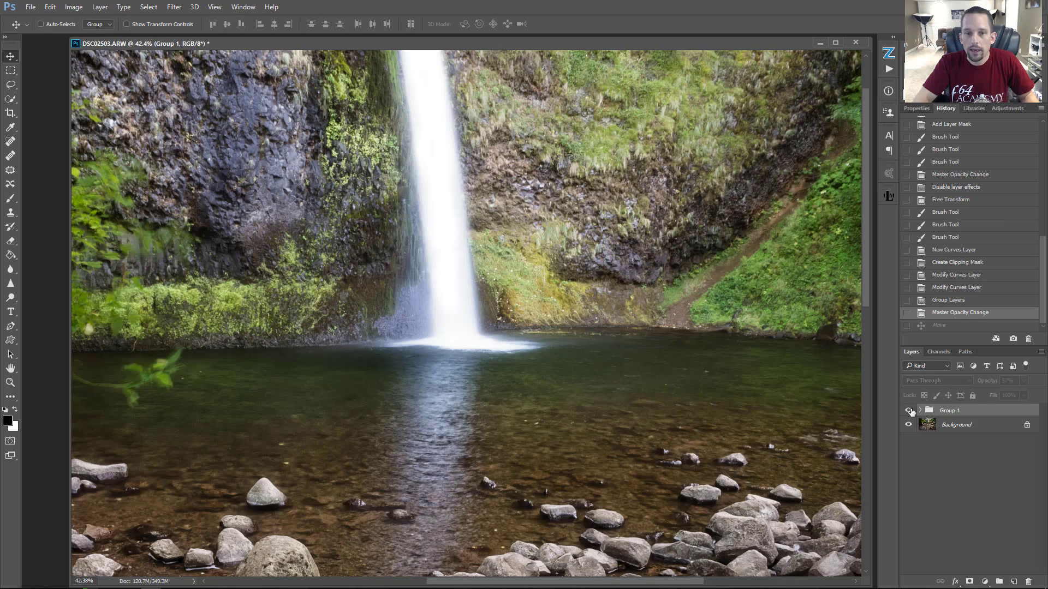
Step: Toggle the texture group's visibility to compare before and after views of the whole photo
click(909, 411)
click(909, 411)
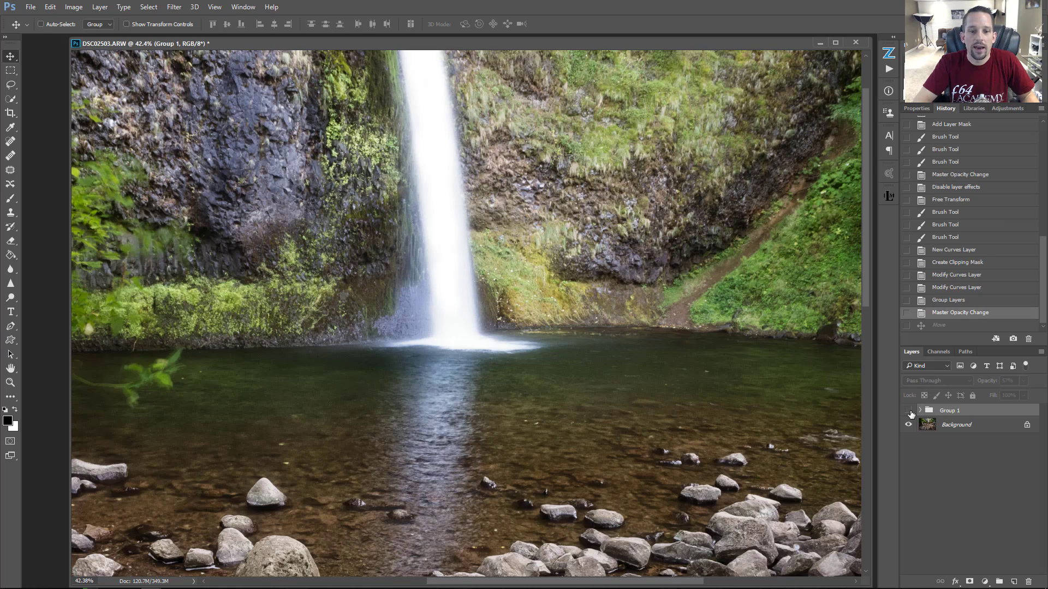
click(909, 411)
key(ctrl+0)
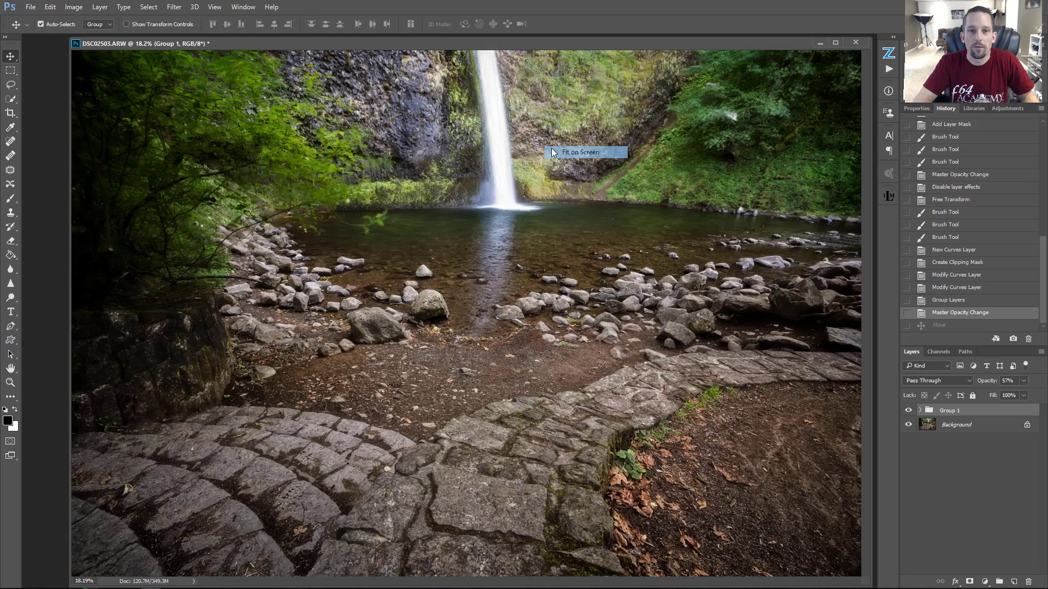
click(908, 411)
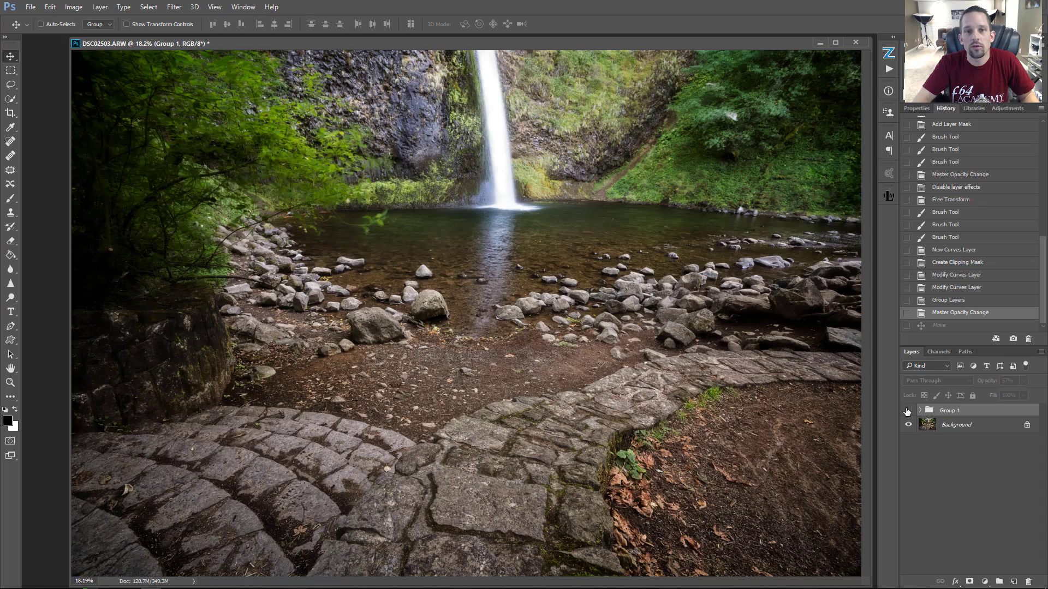
click(908, 411)
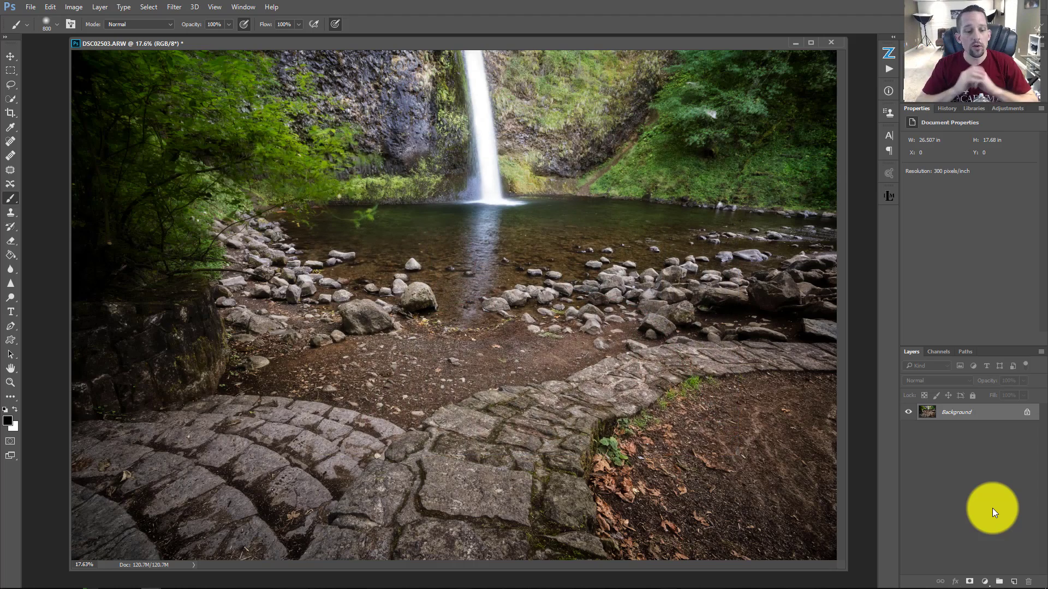
Step: Reset colours to black and white and add Layer 1 filled with 50% Gray above the photo
key(d)
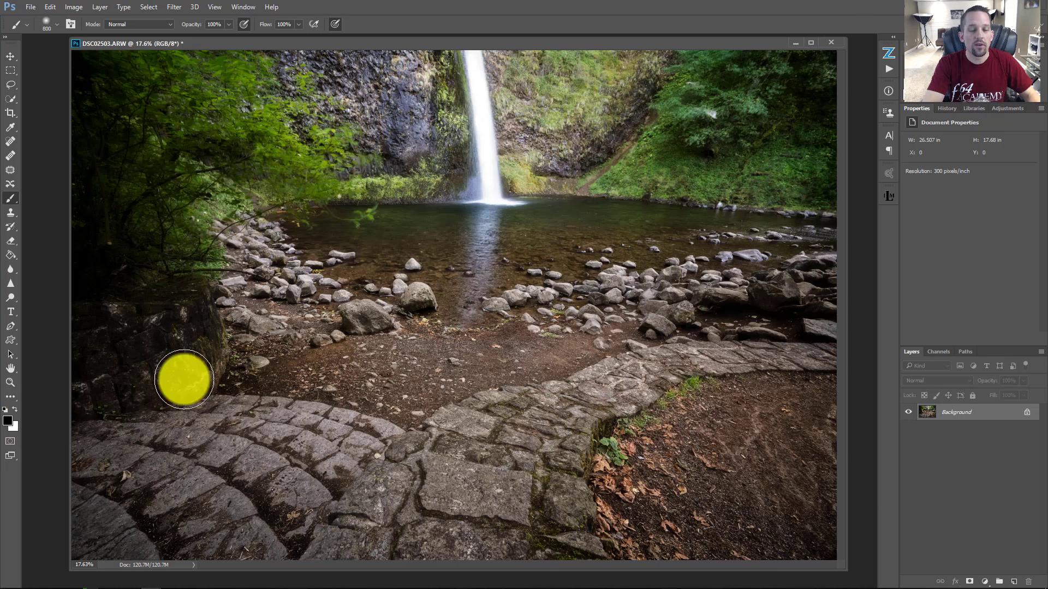
click(1014, 580)
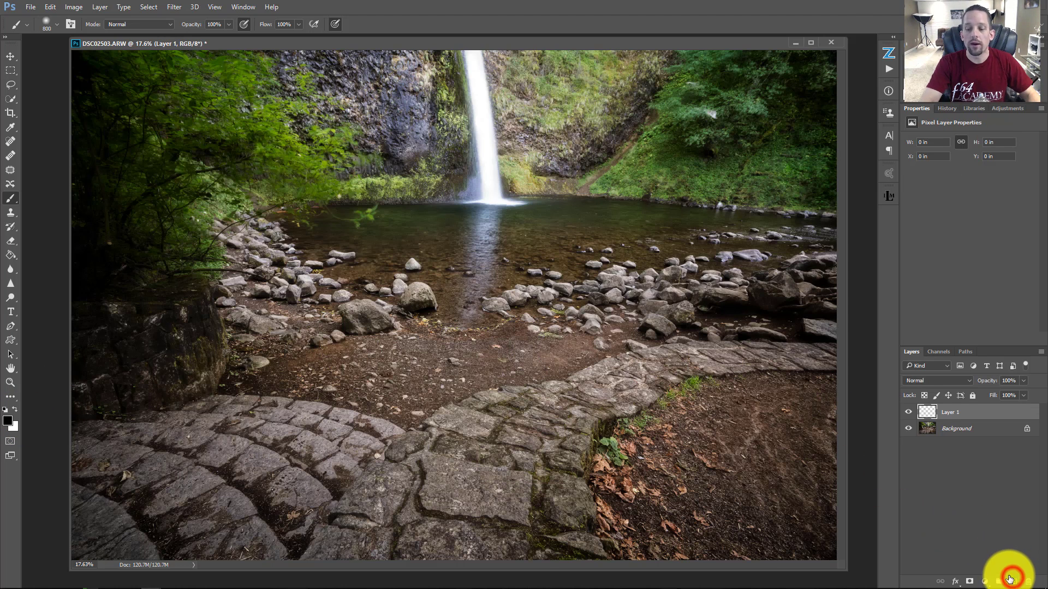
key(shift+F5)
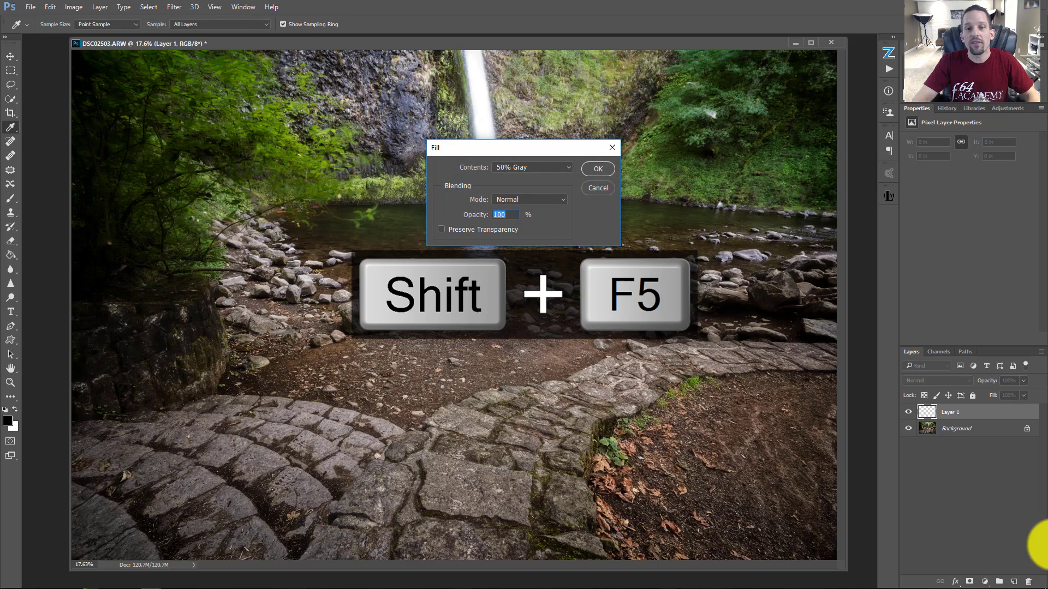
key(Return)
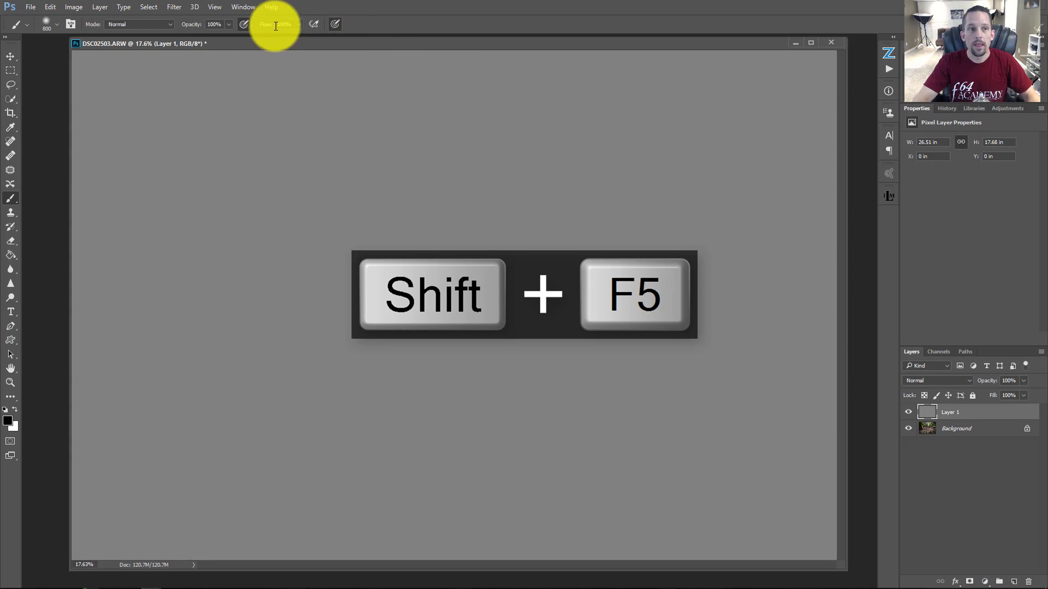
Step: Render Fibers on Layer 1 with Variance 5 and Strength 8
click(180, 6)
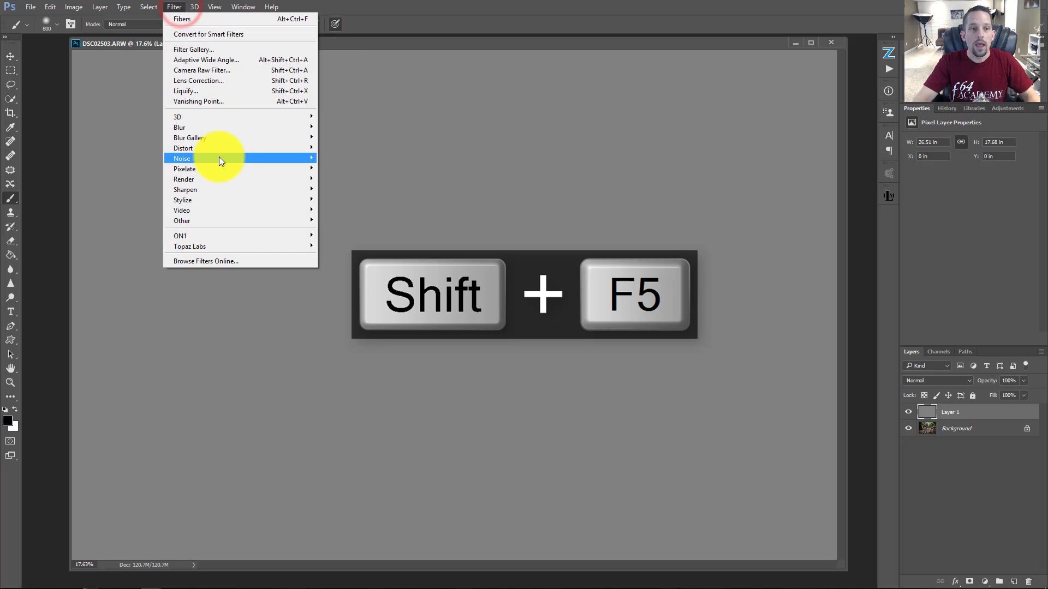
click(191, 178)
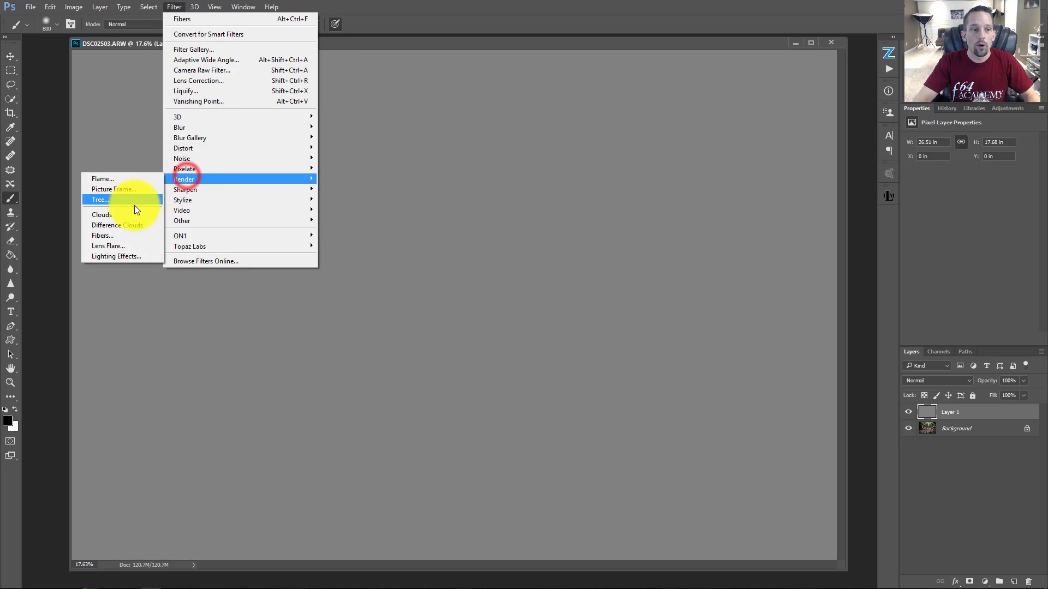
click(119, 236)
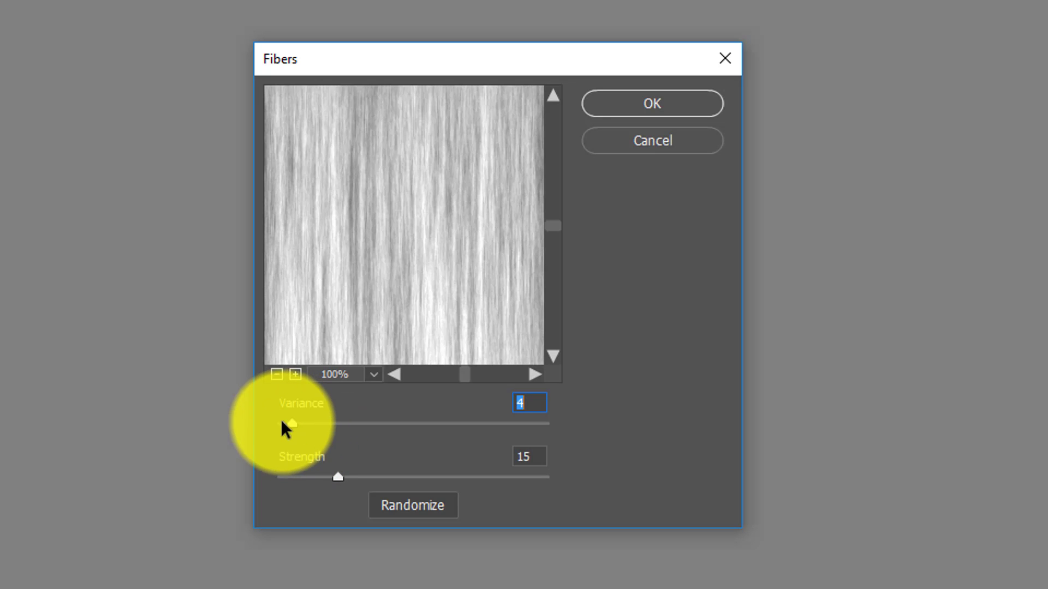
click(291, 422)
drag(289, 420, 299, 423)
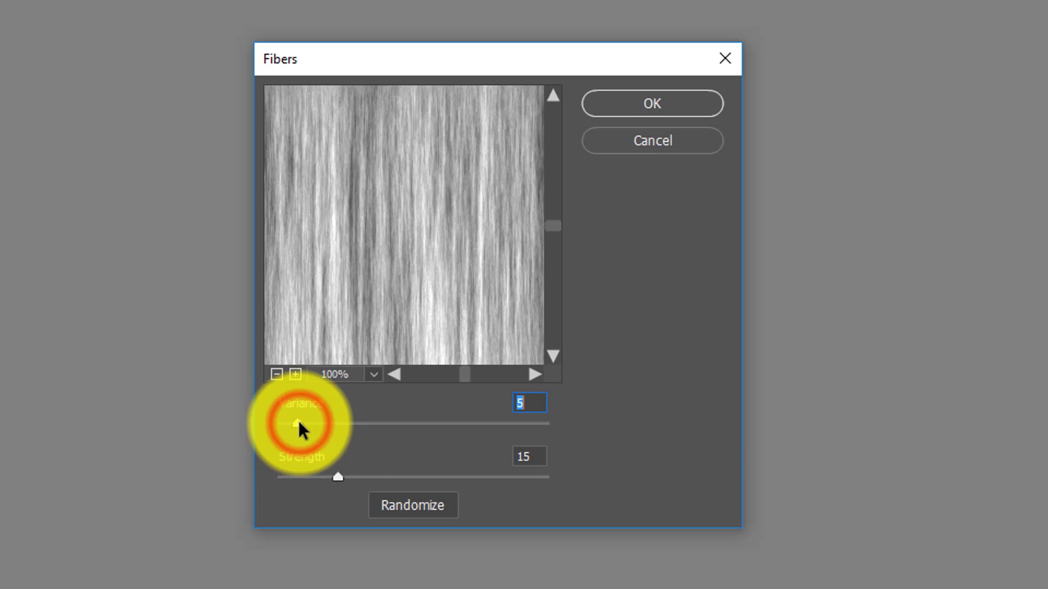
drag(338, 476, 284, 475)
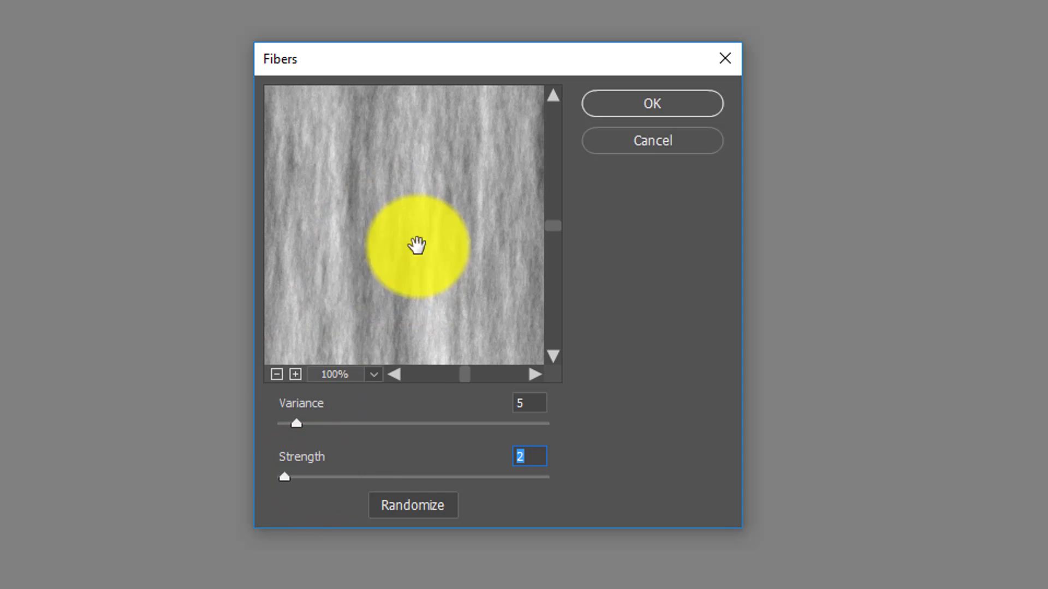
mouse_move(285, 476)
mouse_down()
mouse_move(451, 473)
mouse_move(305, 475)
mouse_up()
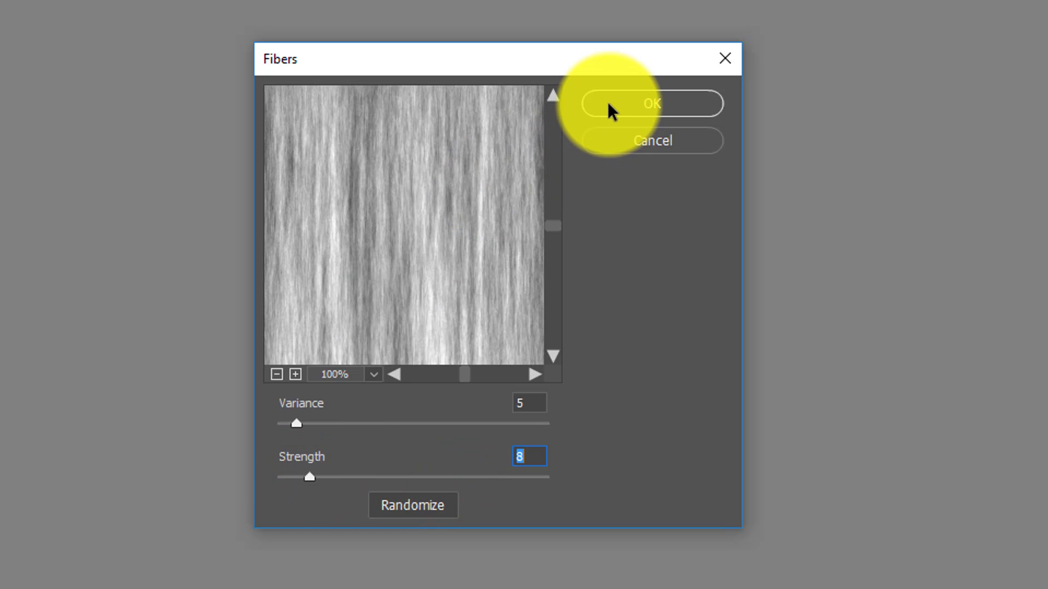
click(276, 374)
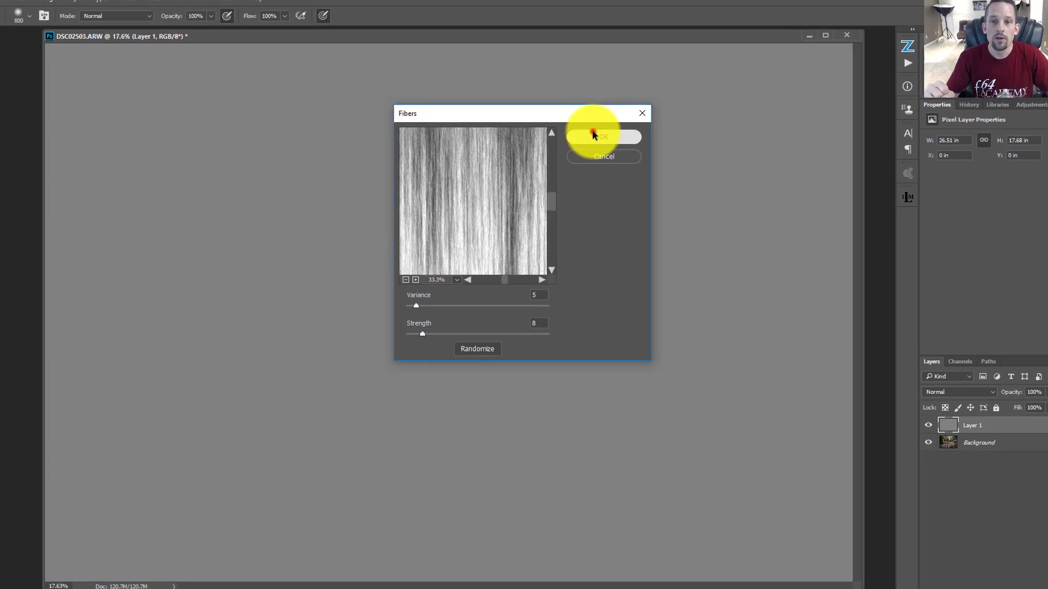
click(633, 103)
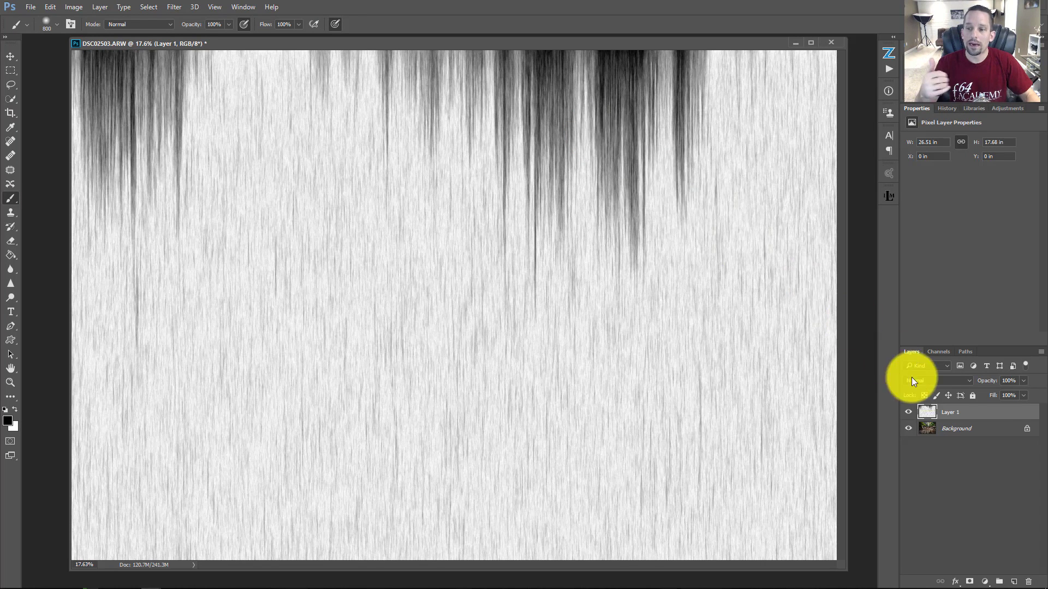
Step: Set Layer 1's Underlying Layer Blend If to 149/230 and add a magenta Color Overlay
double_click(1001, 414)
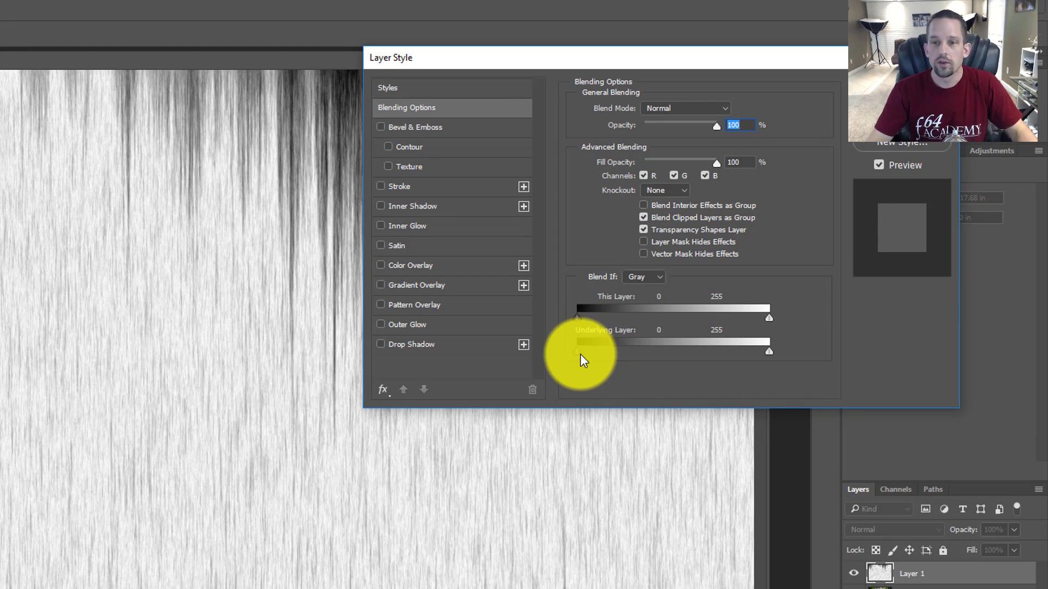
drag(577, 351, 725, 357)
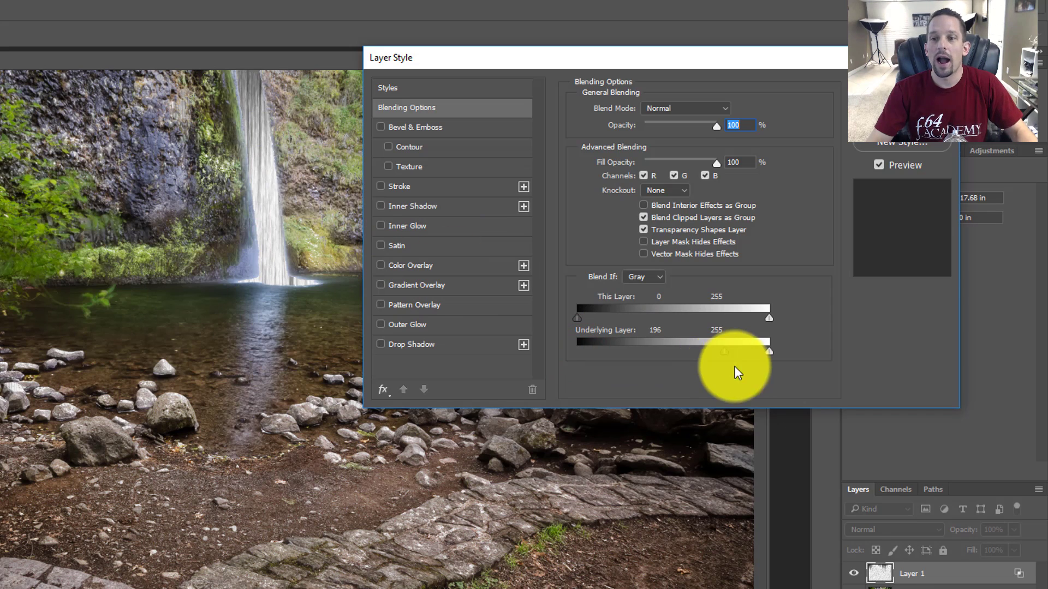
drag(726, 351, 688, 351)
key(alt)
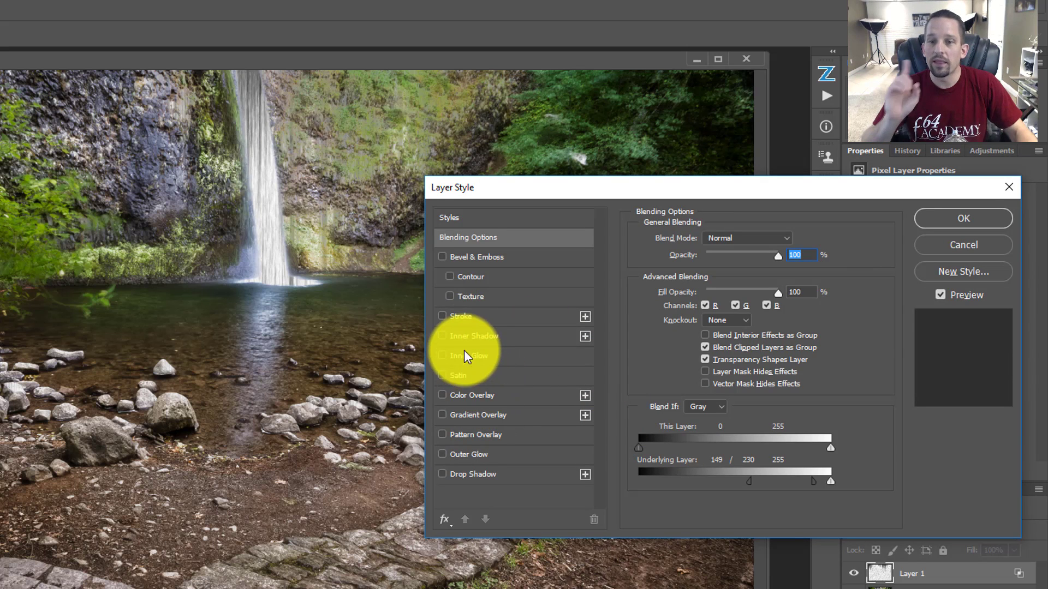
click(467, 397)
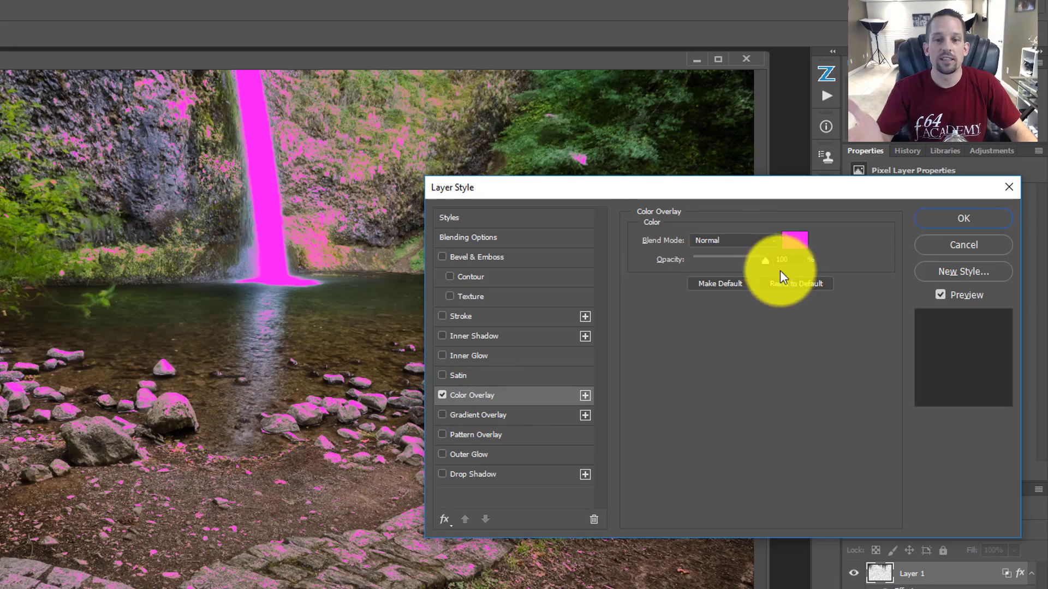
click(961, 227)
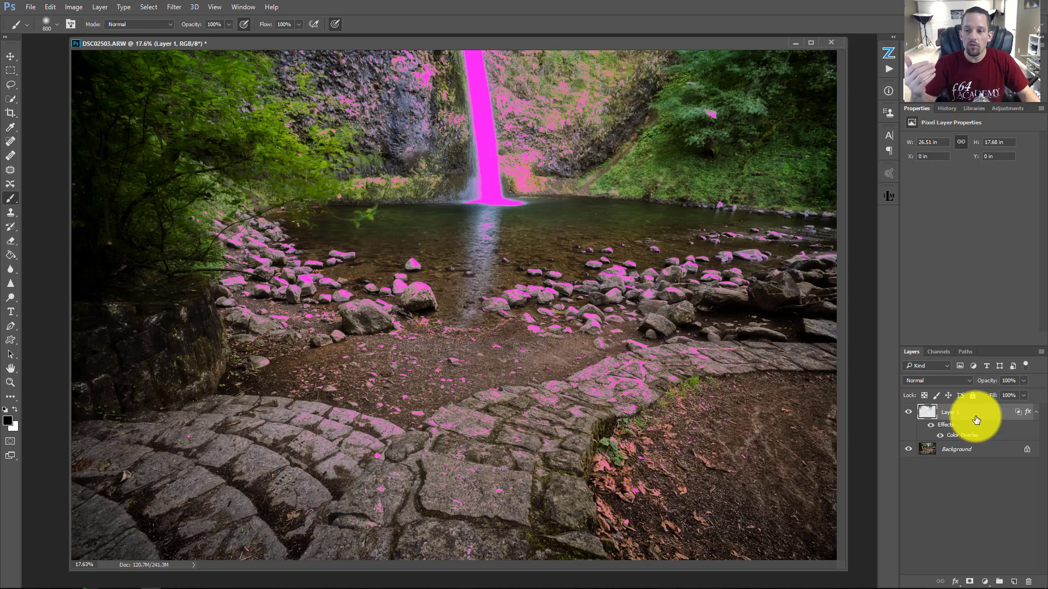
Step: Add a layer mask to Layer 1 and paint out the pink on the stone path, rocks and leaves
click(967, 580)
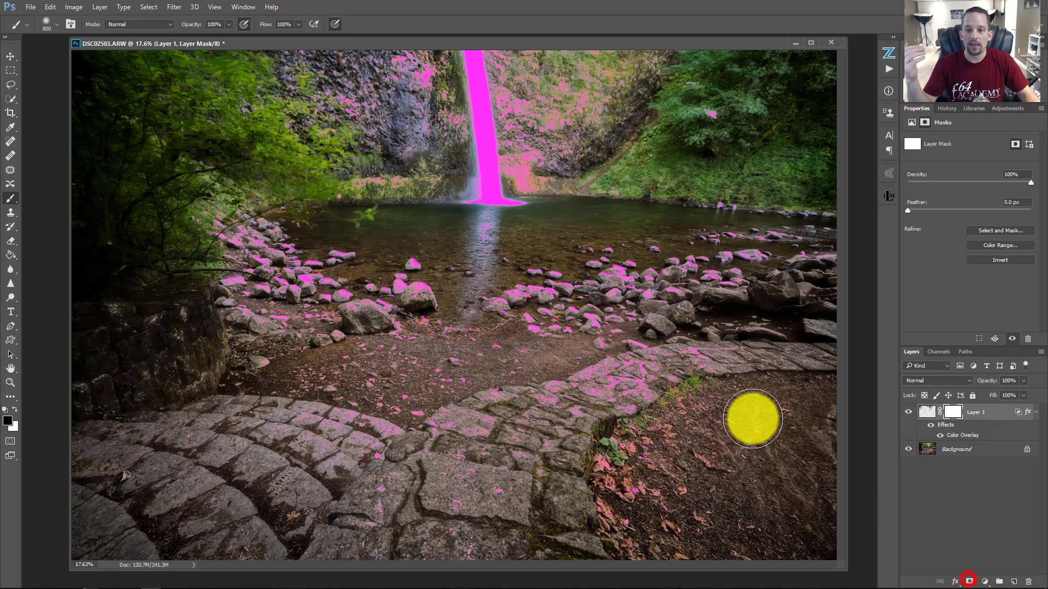
drag(717, 402, 479, 423)
mouse_move(532, 295)
mouse_down()
mouse_move(487, 283)
mouse_move(811, 260)
mouse_move(710, 215)
mouse_move(730, 221)
mouse_move(664, 483)
mouse_move(650, 468)
mouse_move(200, 457)
mouse_move(207, 353)
mouse_move(475, 354)
mouse_move(525, 391)
mouse_move(465, 540)
mouse_move(331, 517)
mouse_move(436, 485)
mouse_move(62, 458)
mouse_move(218, 379)
mouse_move(275, 262)
mouse_move(243, 223)
mouse_move(276, 215)
mouse_move(349, 108)
mouse_move(313, 103)
mouse_move(297, 118)
mouse_move(231, 103)
mouse_move(275, 74)
mouse_move(378, 69)
mouse_move(402, 91)
mouse_move(407, 61)
mouse_move(428, 100)
mouse_move(416, 57)
mouse_move(436, 94)
mouse_move(441, 140)
mouse_move(430, 174)
mouse_move(382, 197)
mouse_move(403, 257)
mouse_move(272, 279)
mouse_move(331, 281)
mouse_move(320, 259)
mouse_move(479, 299)
mouse_move(563, 210)
mouse_move(515, 59)
mouse_move(575, 106)
mouse_move(630, 95)
mouse_move(797, 154)
mouse_move(746, 103)
mouse_move(551, 60)
mouse_move(551, 134)
mouse_move(485, 226)
mouse_move(503, 241)
mouse_up()
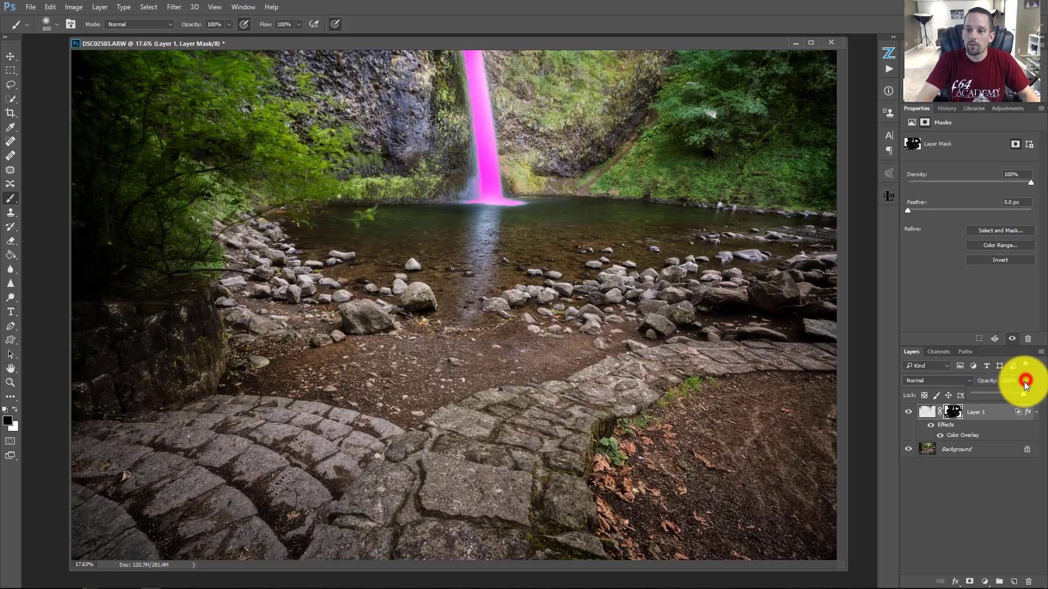
Step: Lower Layer 1 to 24% opacity, hide its Color Overlay, and compare the waterfall with Layer 1 toggled
drag(991, 394, 984, 396)
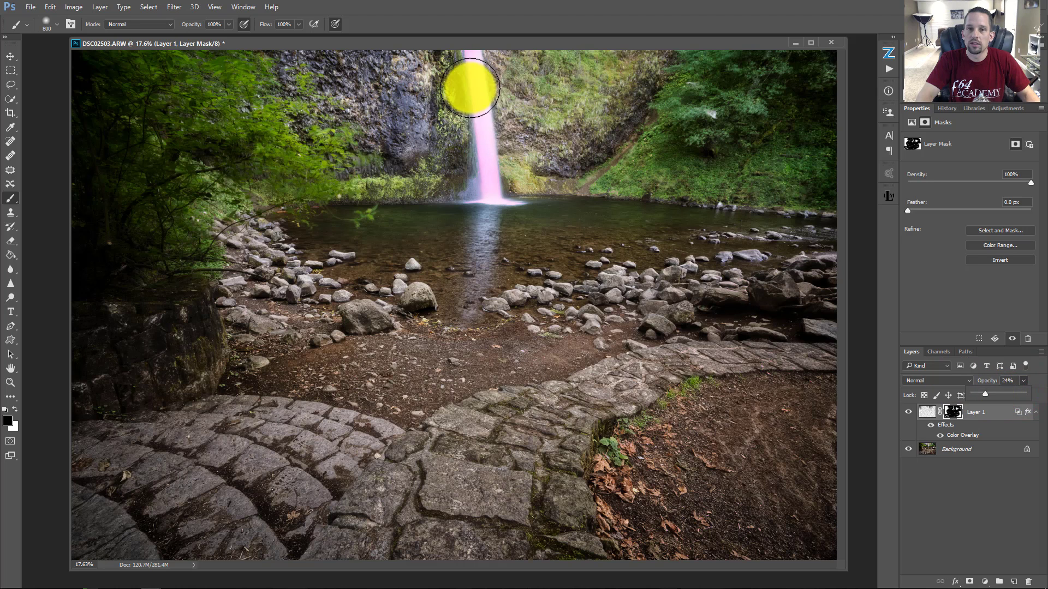
click(941, 435)
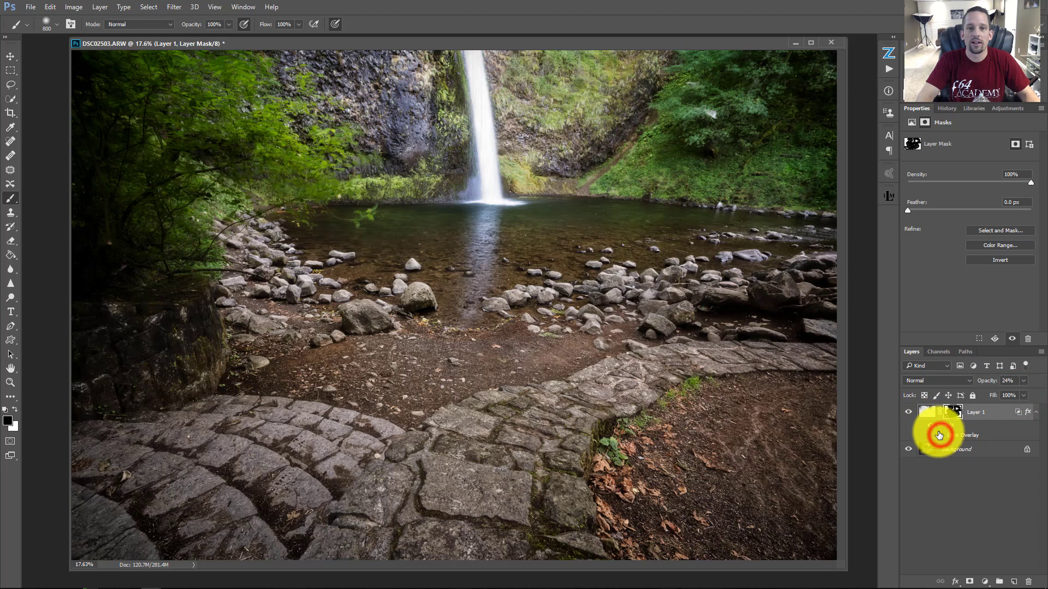
key(ctrl+space)
ctrl+click(486, 86)
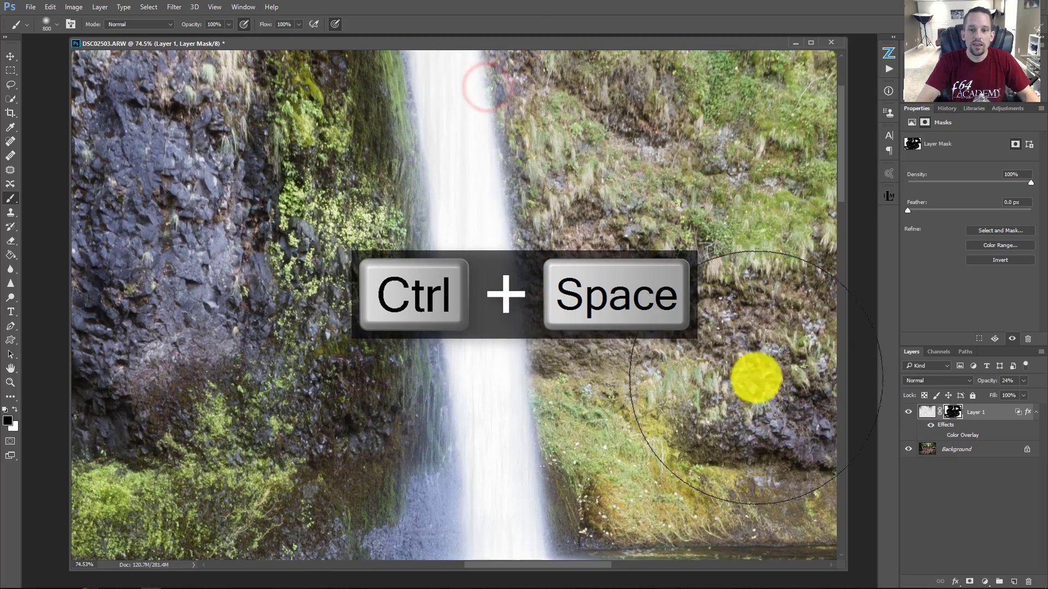
click(908, 412)
click(908, 412)
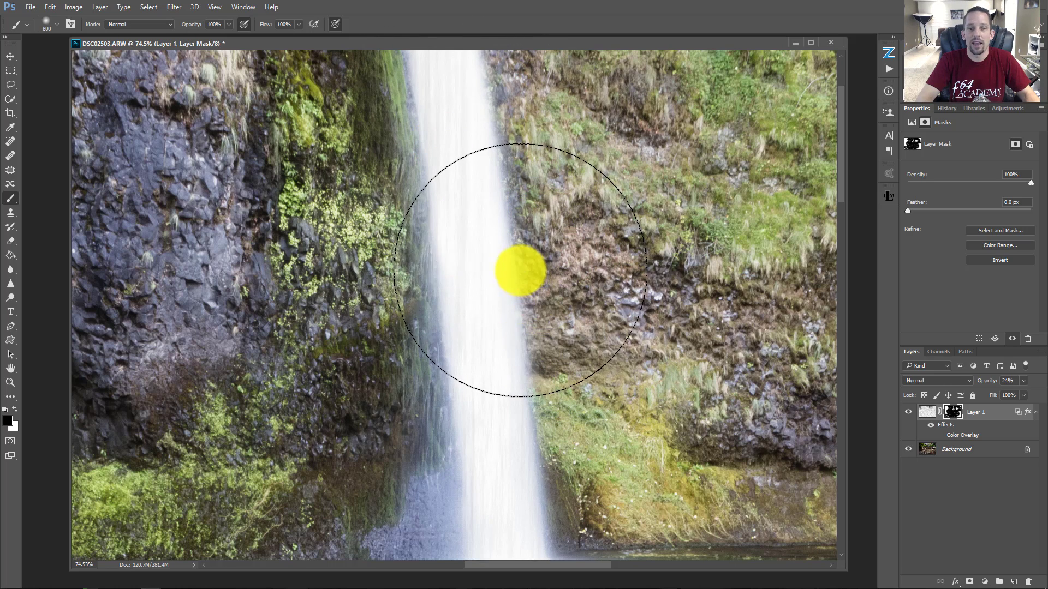
Step: Target Layer 1's image instead of its mask and enter Free Transform
key(ctrl+space)
click(523, 273)
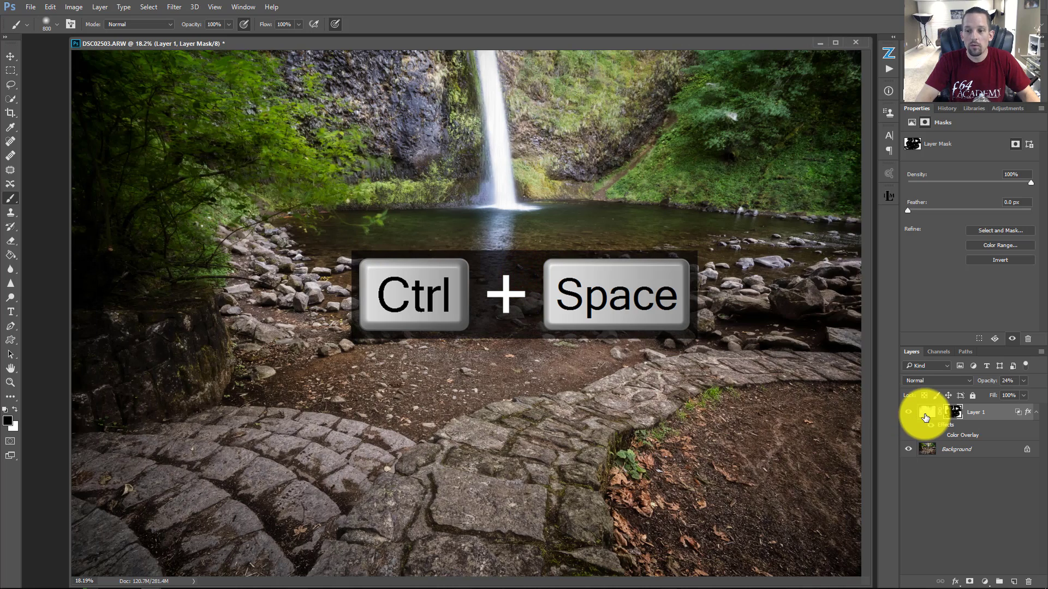
click(925, 413)
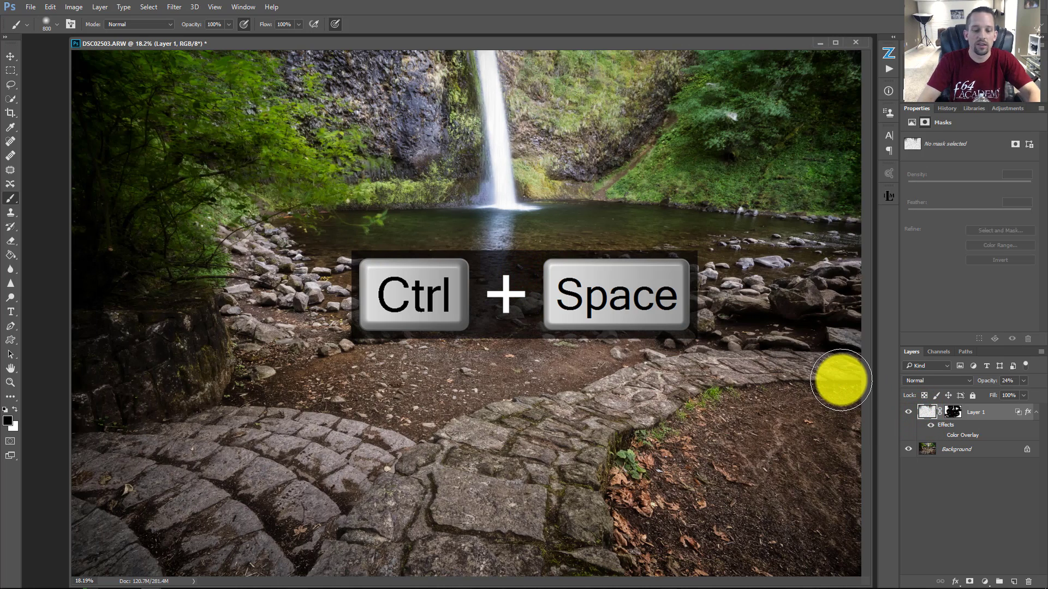
key(ctrl+t)
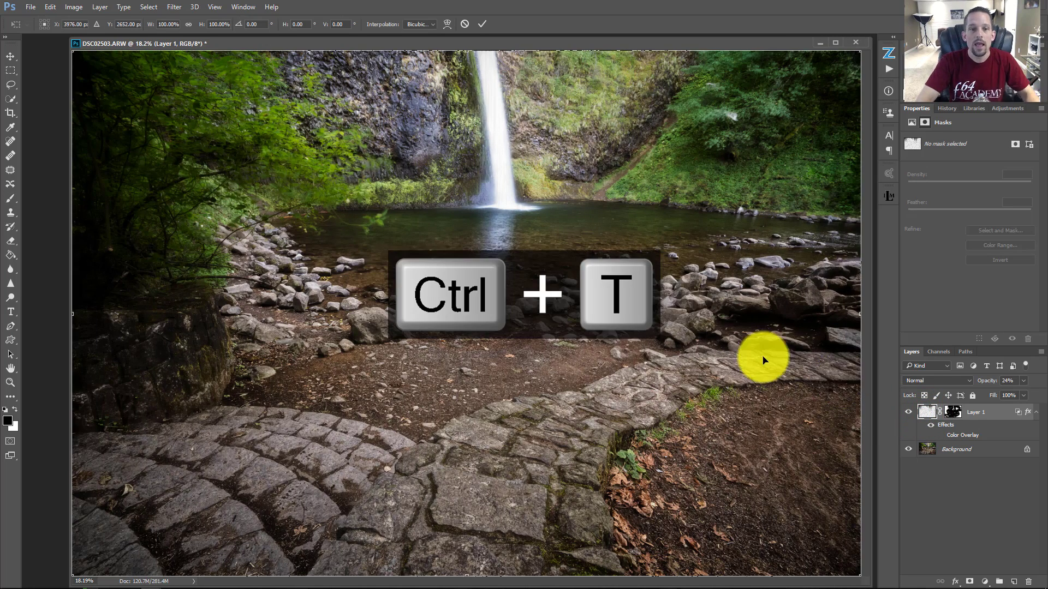
key(ctrl+space)
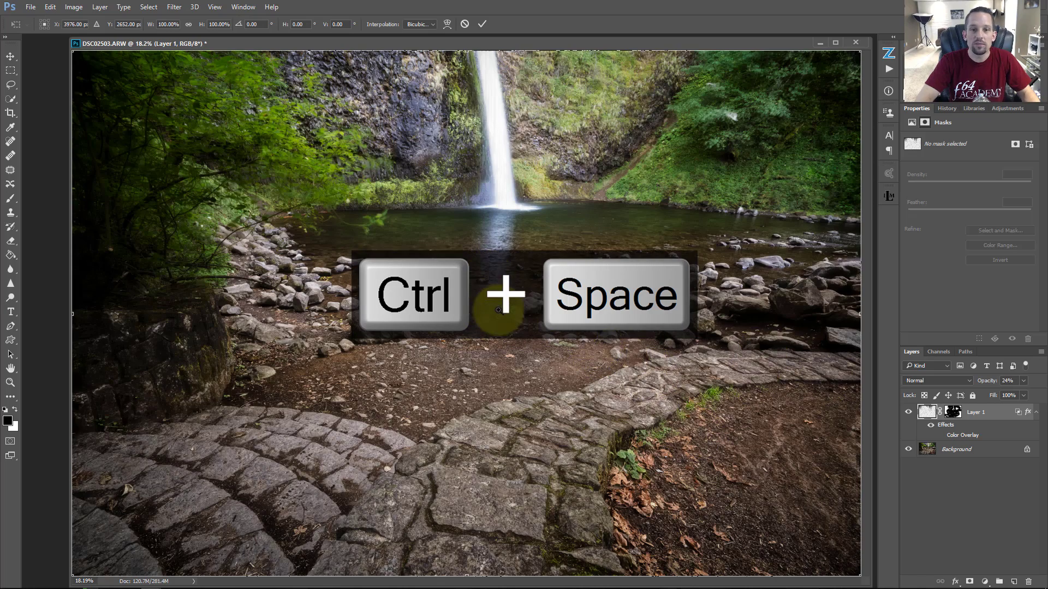
Step: Rotate Layer 1's texture to about -7° and shift it slightly to line up with the waterfall
drag(495, 305, 472, 306)
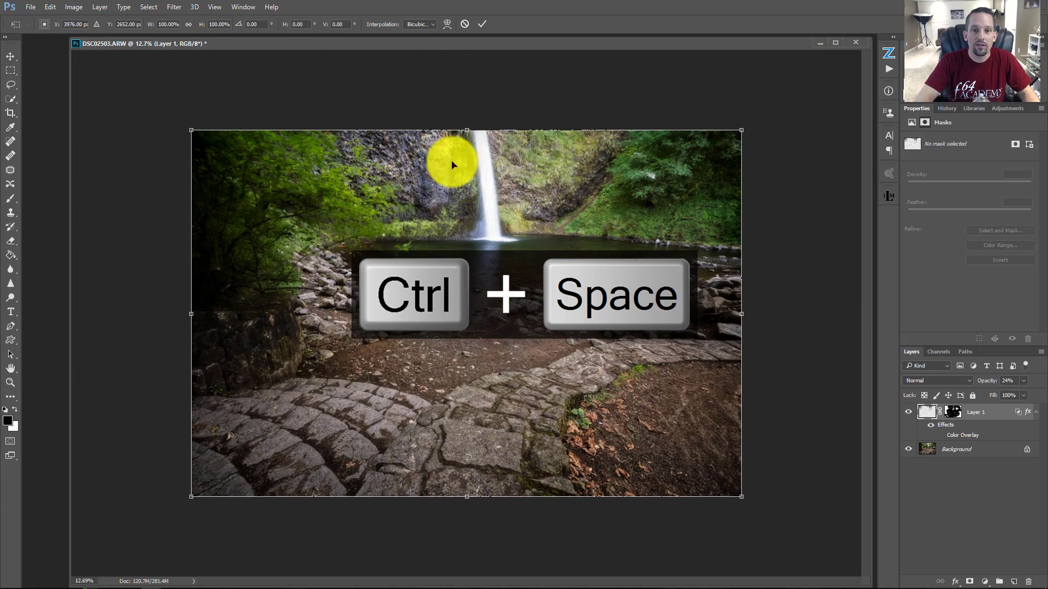
drag(446, 100, 416, 108)
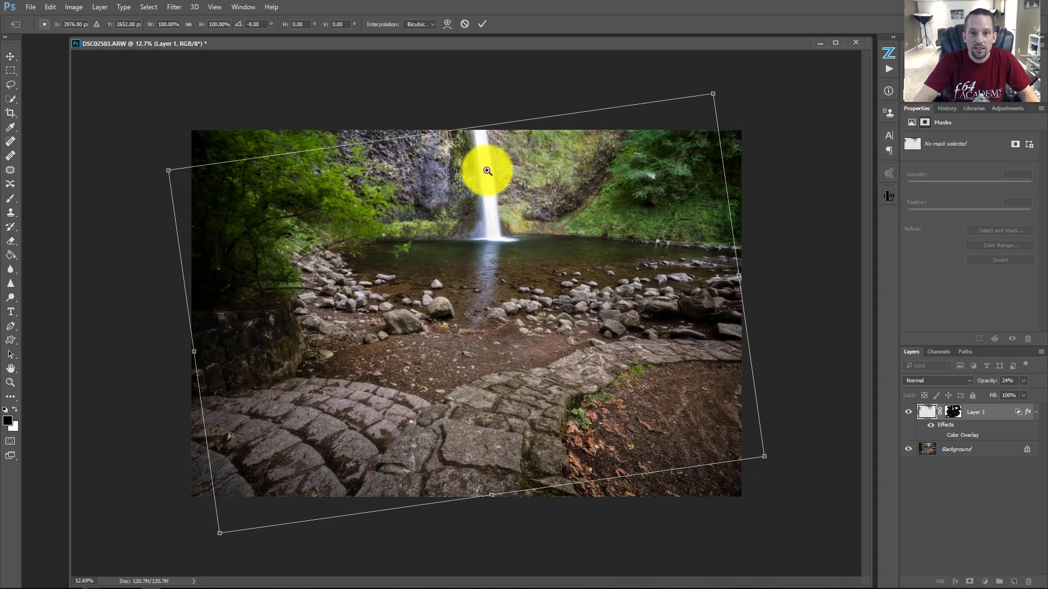
drag(487, 171, 492, 175)
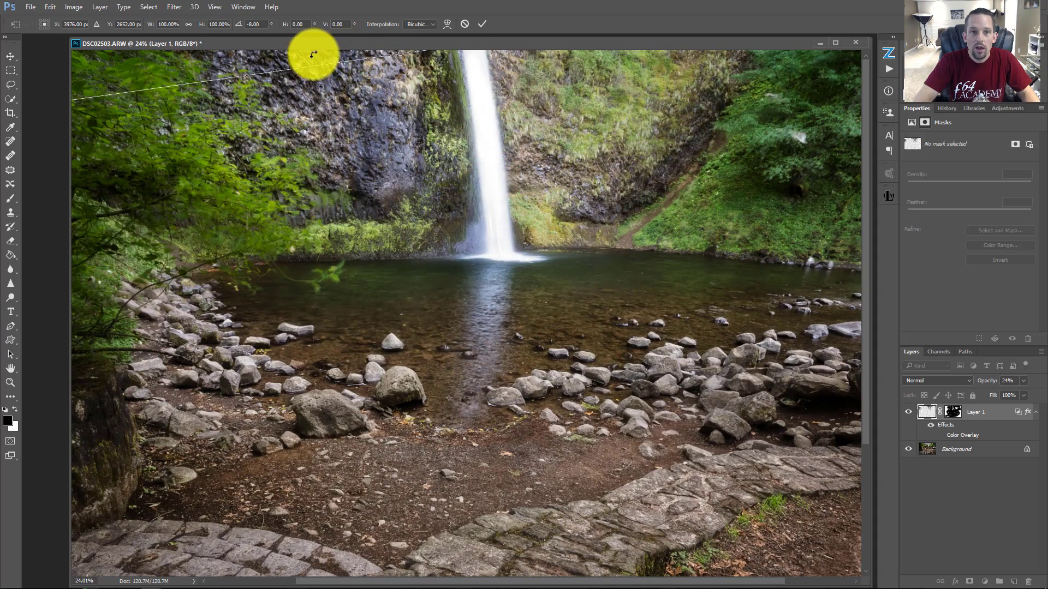
mouse_move(313, 54)
mouse_down()
mouse_move(305, 51)
mouse_move(324, 59)
mouse_up()
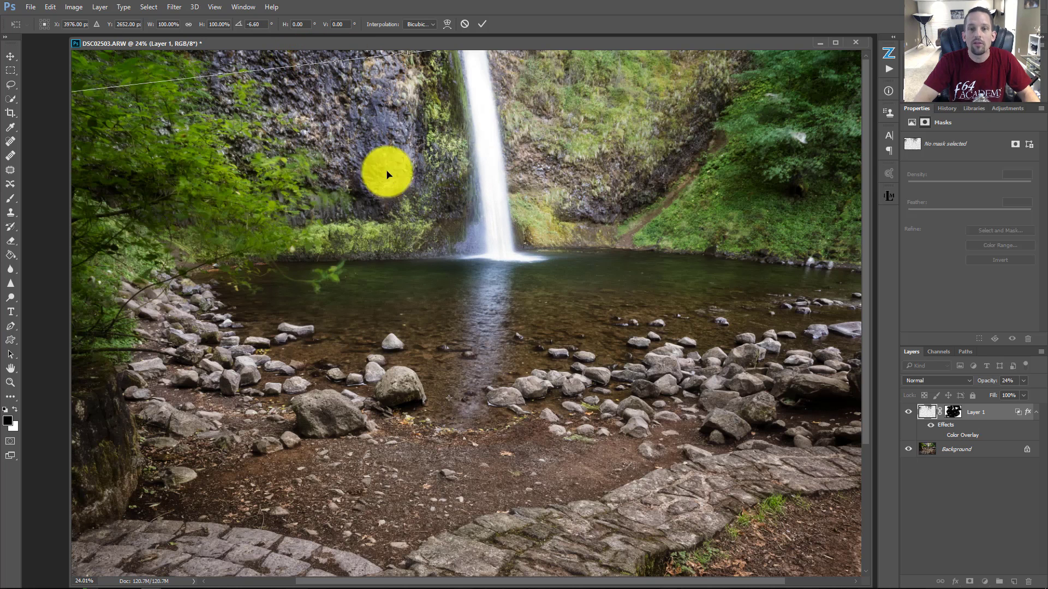
drag(398, 257, 428, 232)
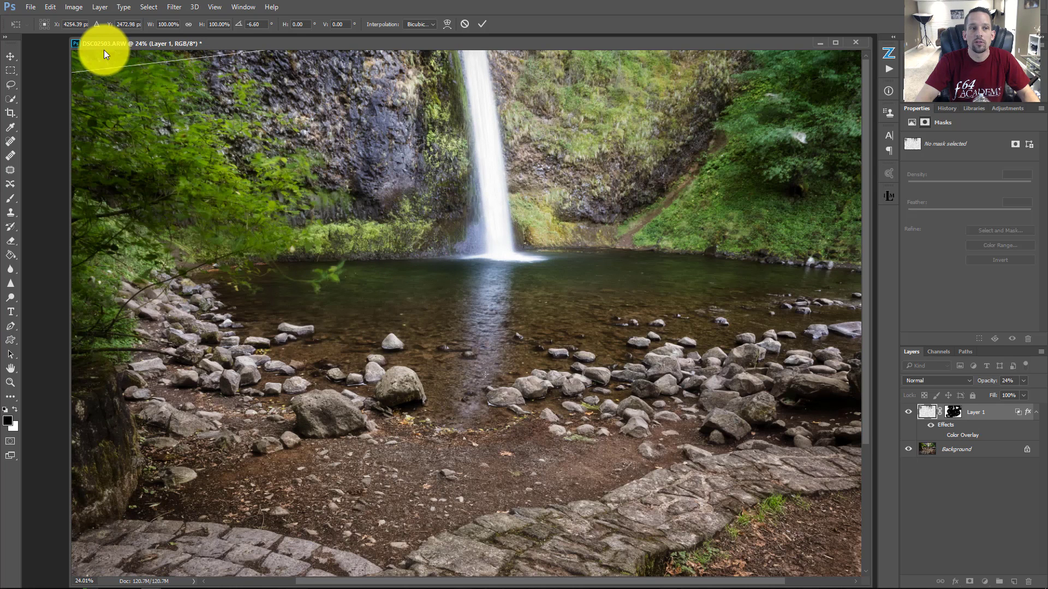
Step: Fine-tune Layer 1's rotation to about -7.3° and commit the transform
drag(100, 58, 102, 59)
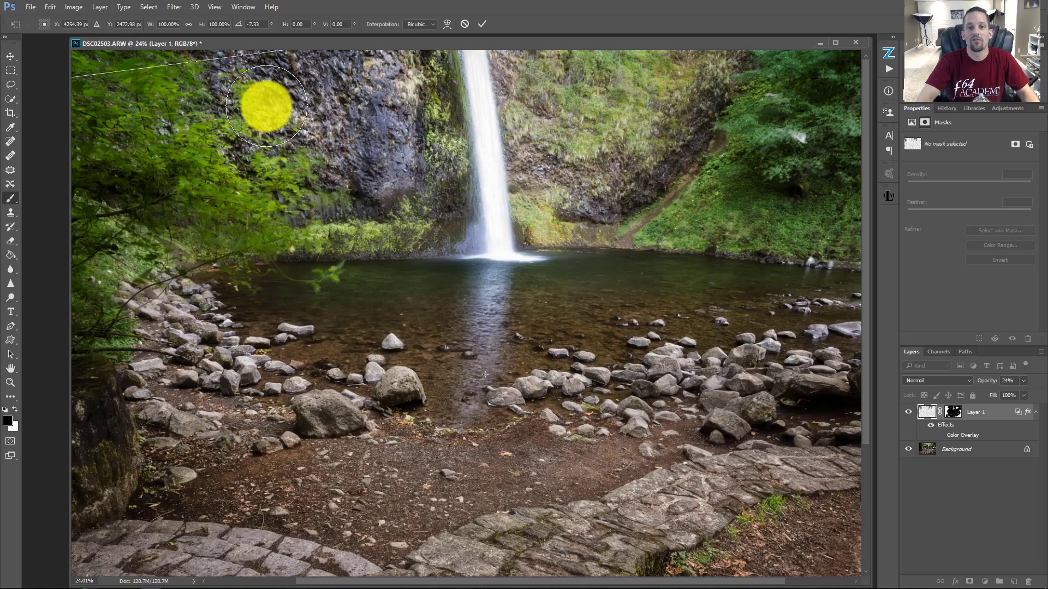
key(Return)
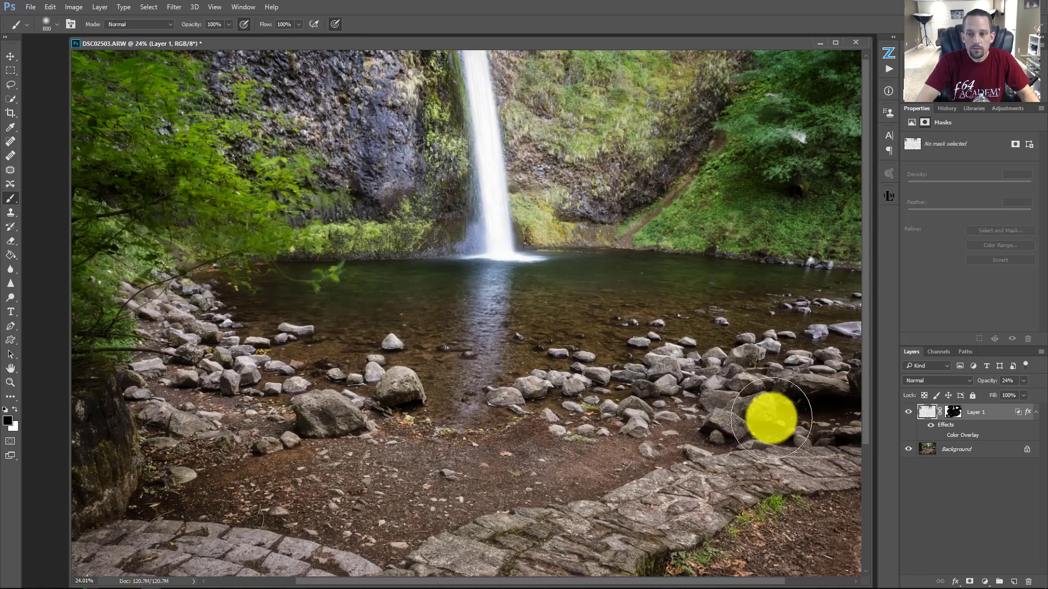
drag(515, 263, 591, 289)
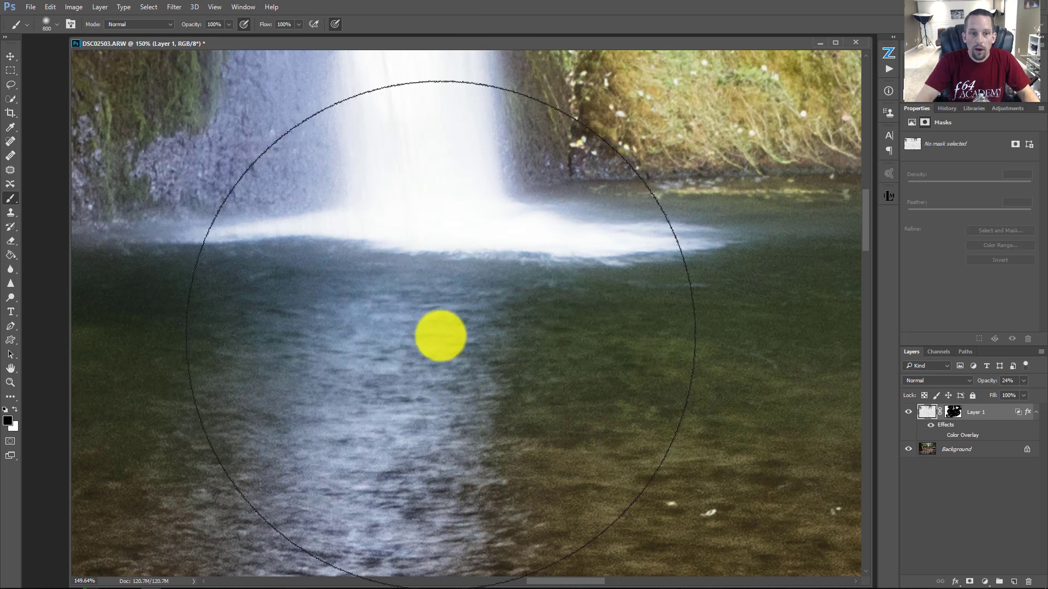
Step: Paint Layer 1's mask further around the waterfall's base pool, then refit and zoom onto the waterfall
key(bracketleft)
key(bracketleft)
key(bracketleft)
key(bracketleft)
key(bracketleft)
key(bracketleft)
key(bracketleft)
key(bracketleft)
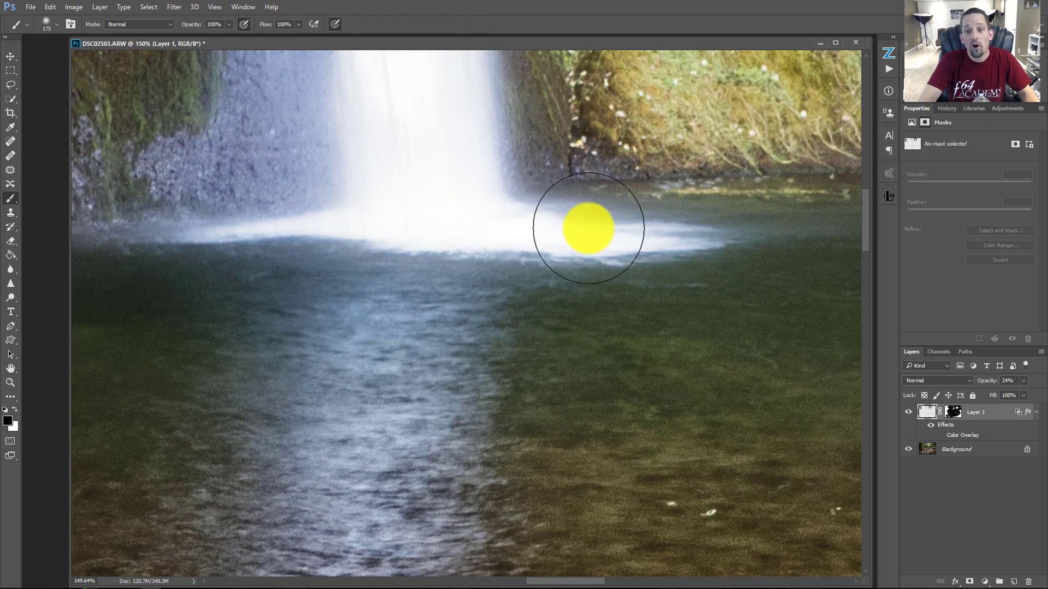
click(953, 411)
click(696, 237)
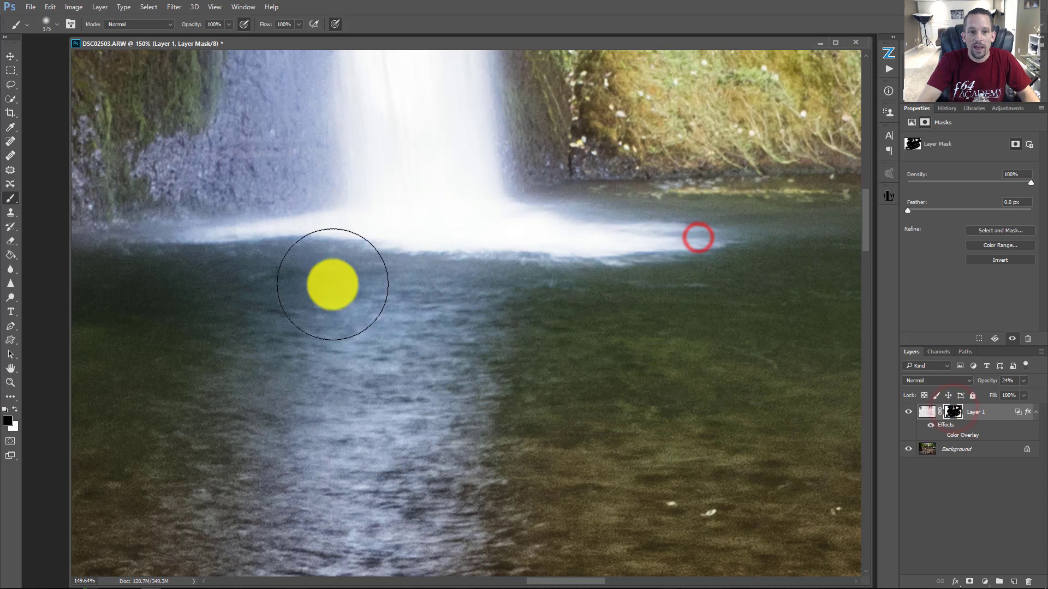
key(bracketright)
key(bracketright)
key(bracketright)
key(bracketright)
key(bracketright)
key(bracketright)
click(459, 346)
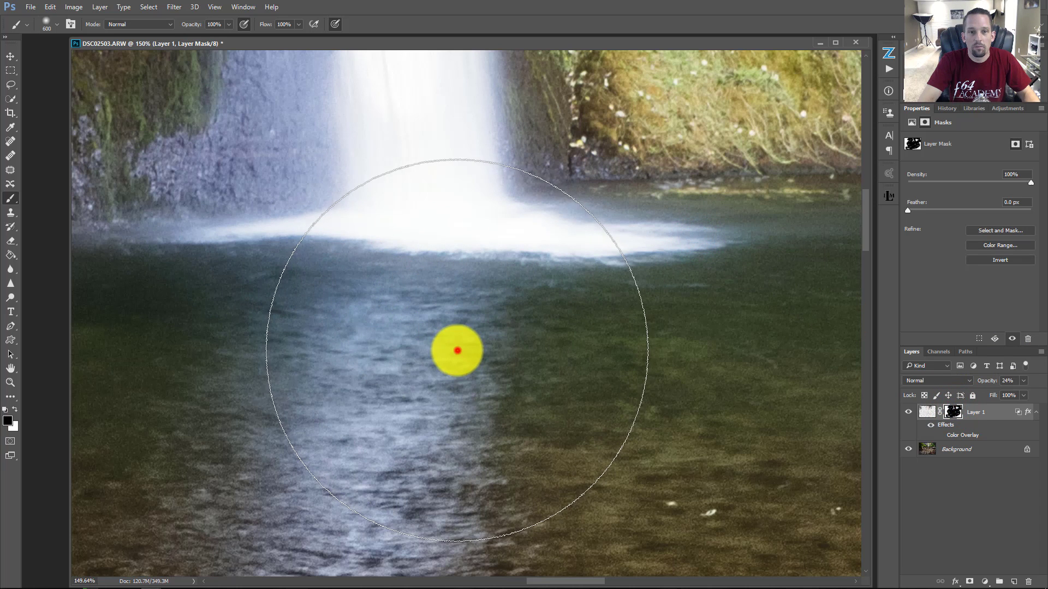
right_click(525, 323)
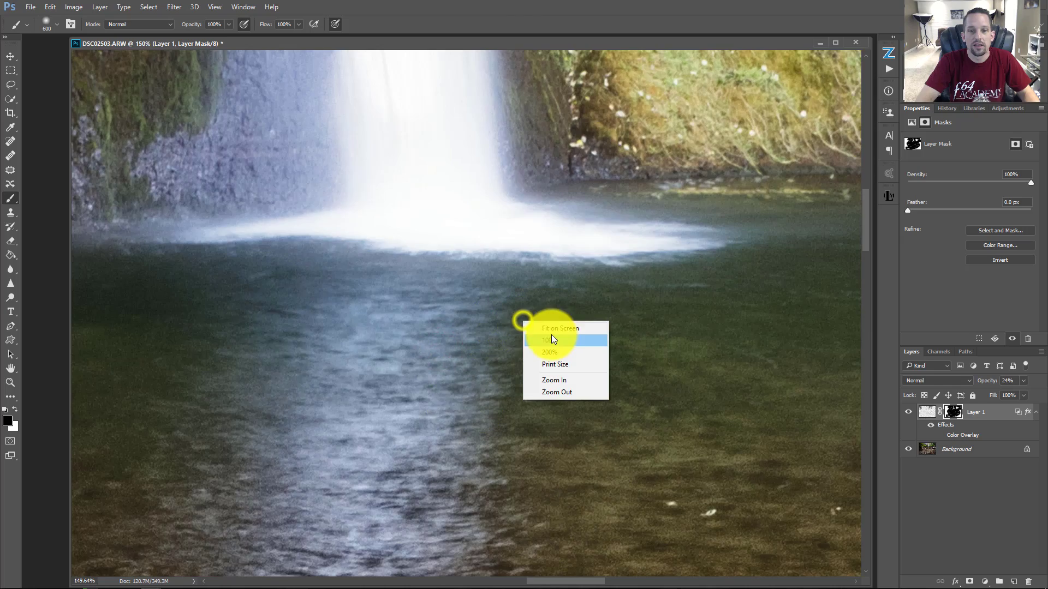
click(549, 328)
drag(491, 93, 562, 161)
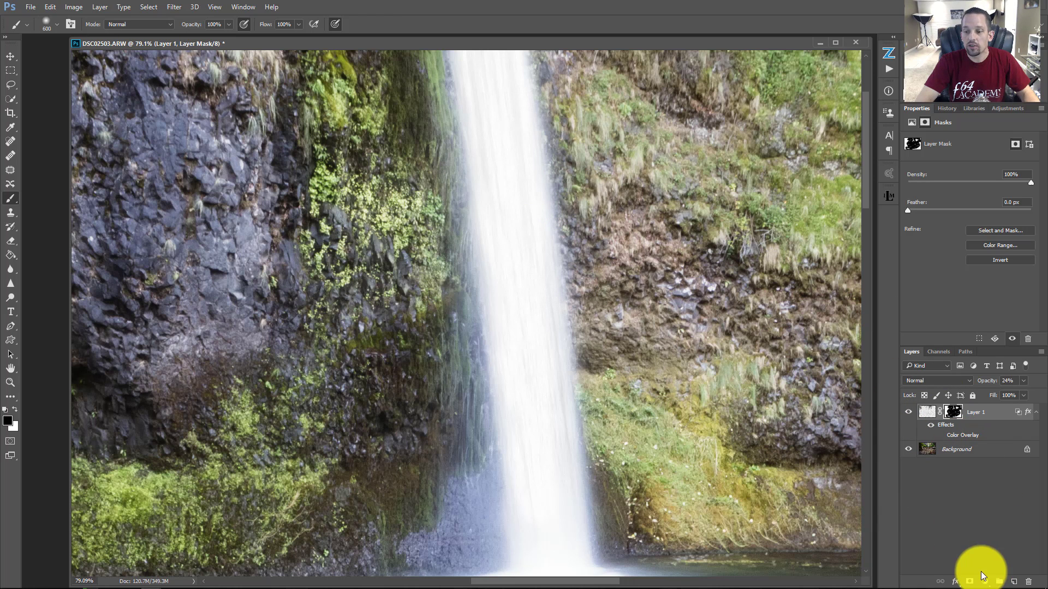
Step: Add a Curves layer clipped to Layer 1 at Input 140 / Output 56, then fit the photo on screen
click(985, 582)
click(969, 410)
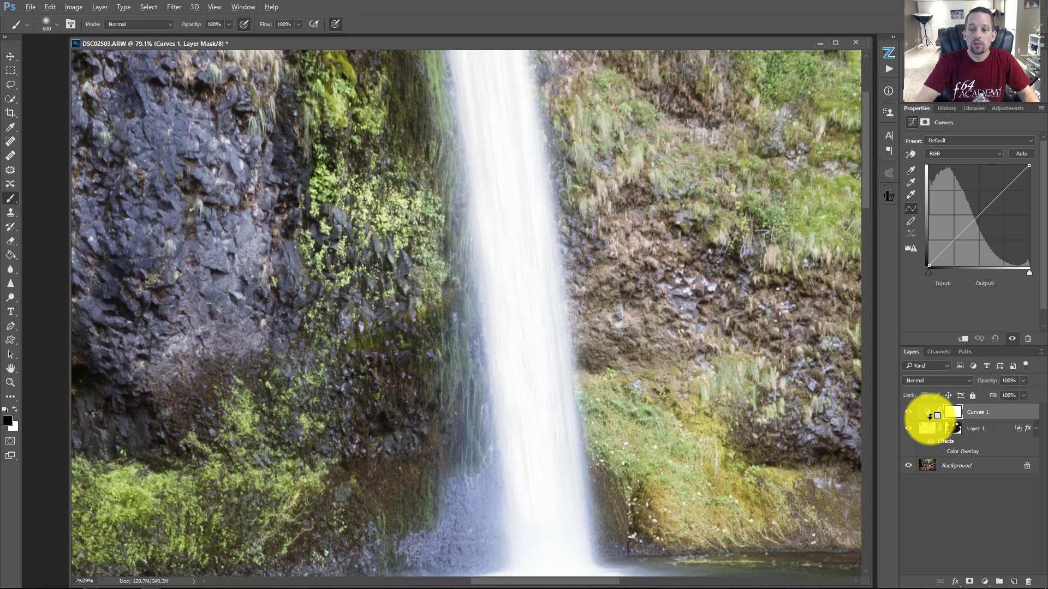
alt+click(928, 417)
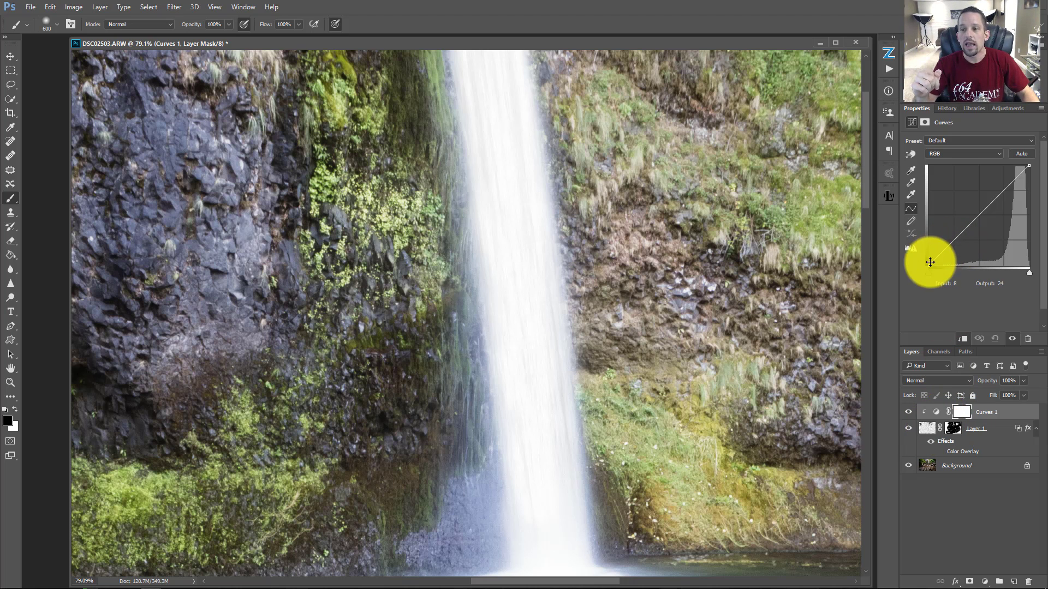
mouse_move(928, 272)
mouse_down()
mouse_move(987, 274)
mouse_move(975, 271)
mouse_move(991, 258)
mouse_move(975, 237)
mouse_move(983, 243)
mouse_up()
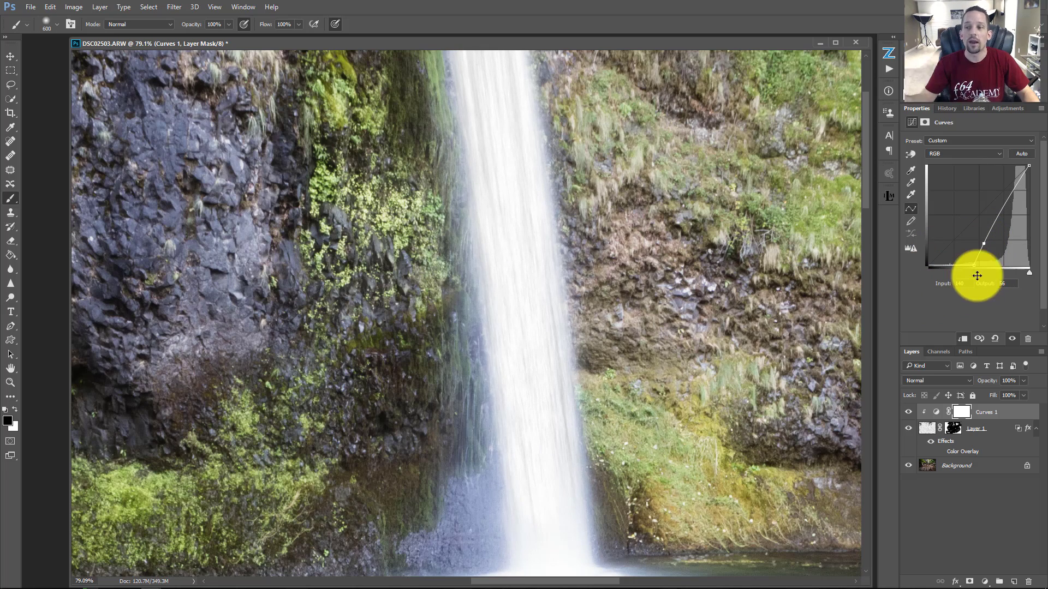
right_click(573, 232)
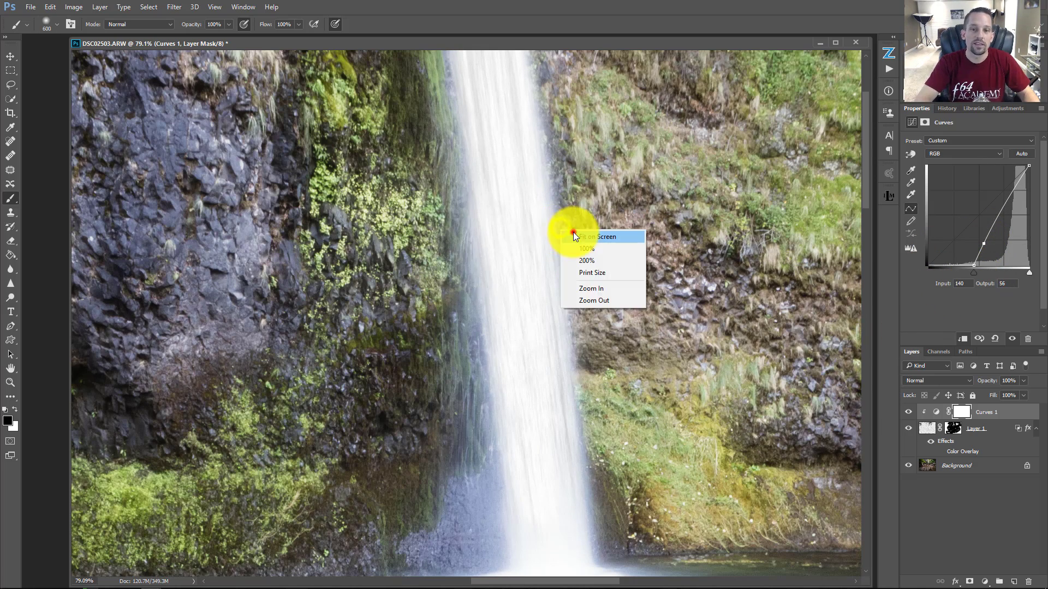
click(576, 234)
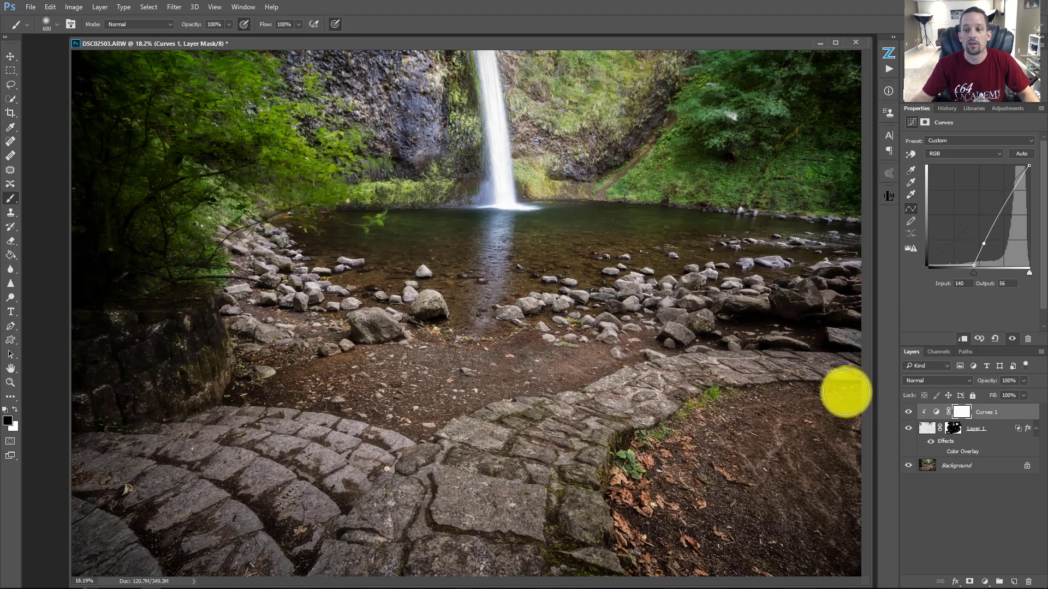
click(910, 430)
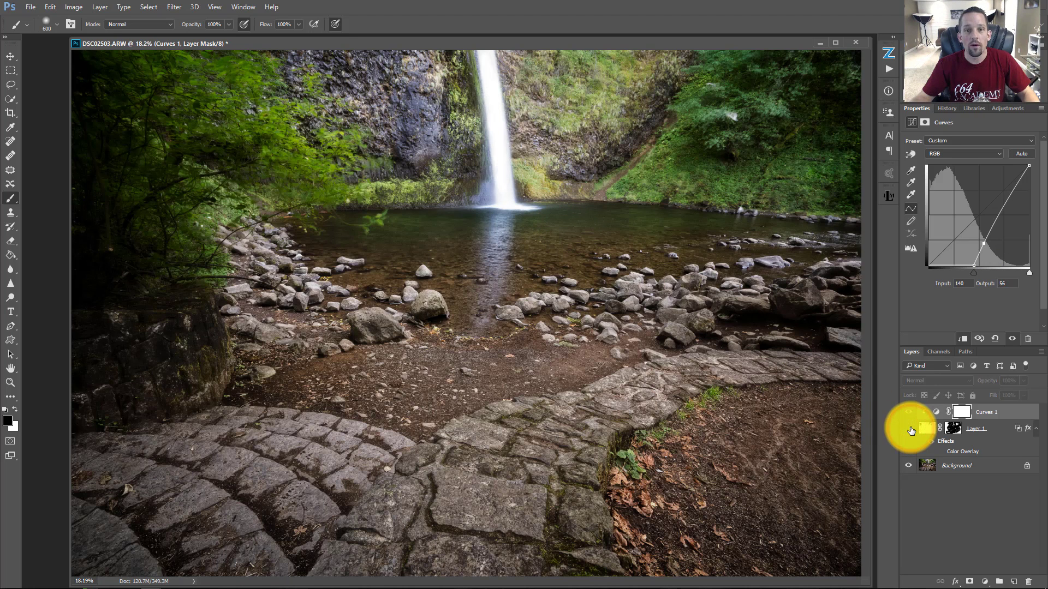
click(910, 431)
click(909, 428)
click(908, 428)
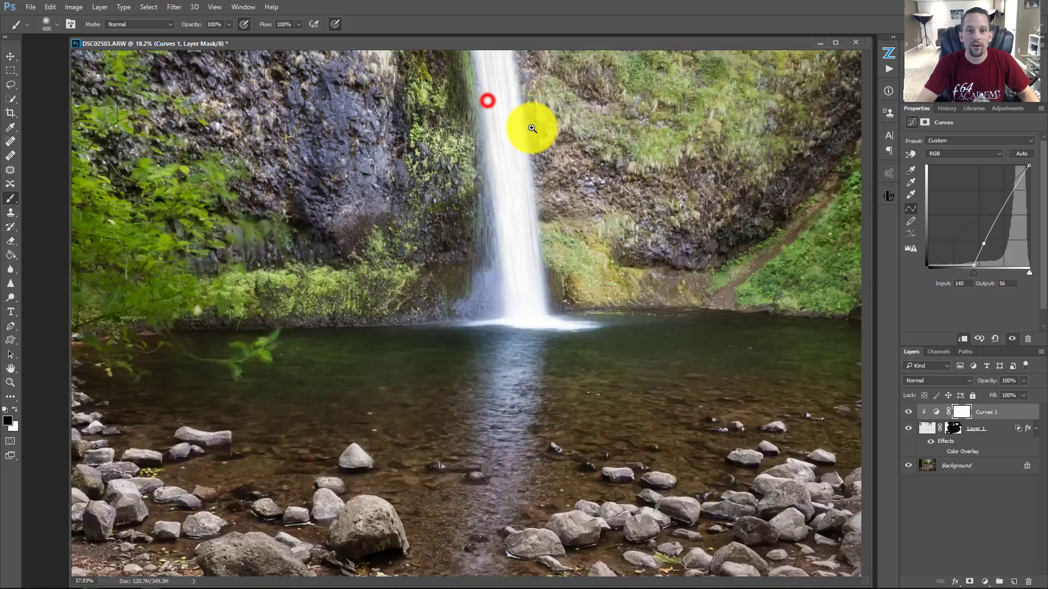
ctrl+click(487, 101)
drag(467, 109, 528, 231)
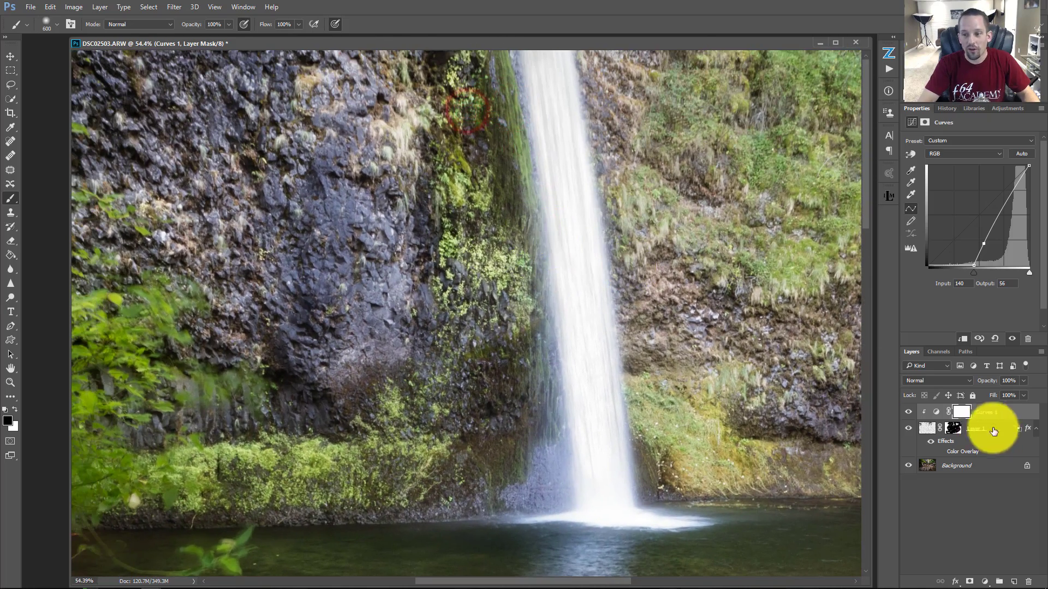
click(911, 431)
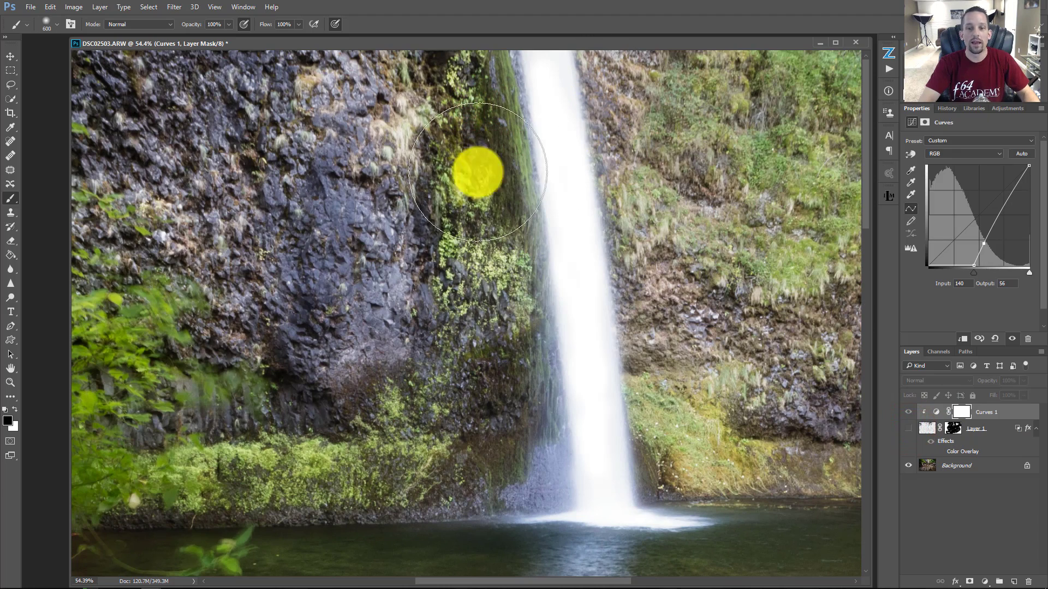
ctrl+alt+click(618, 350)
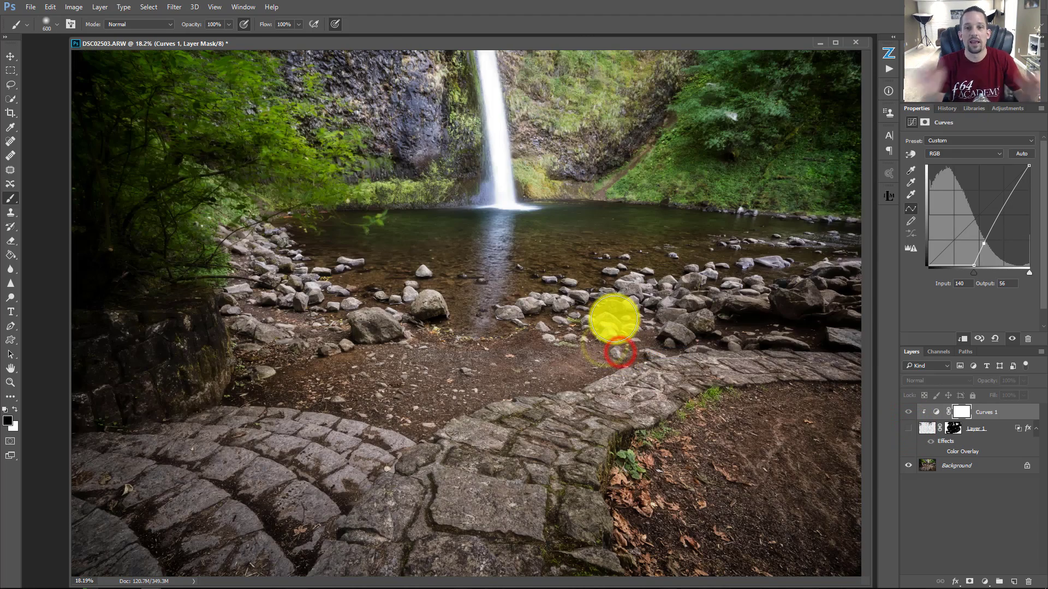
click(908, 429)
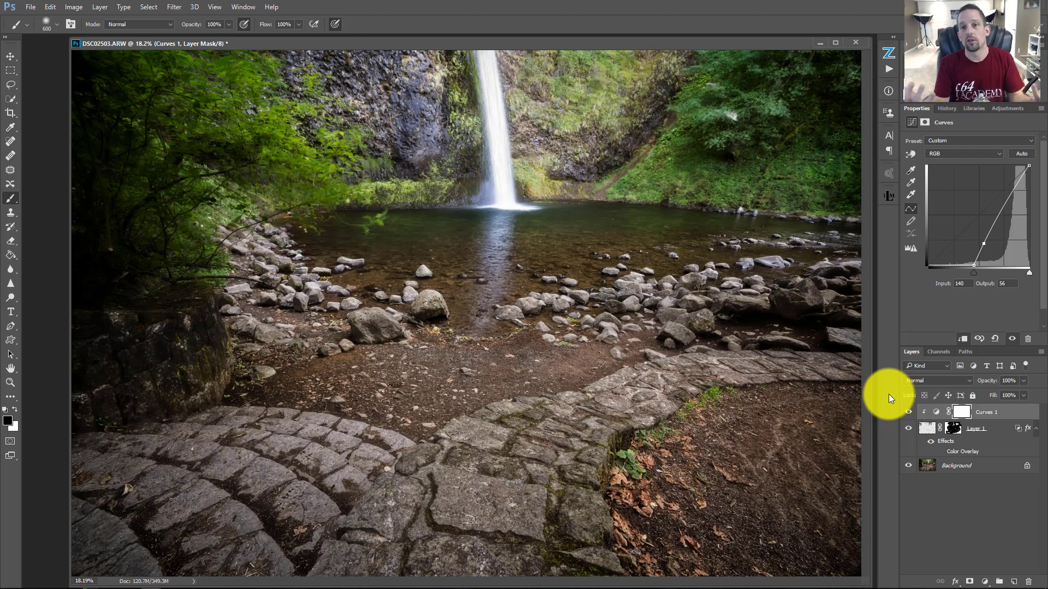
Step: Flatten the image and run the Blowout Texture Waterfalls action from the Actions panel
key(ctrl+shift+e)
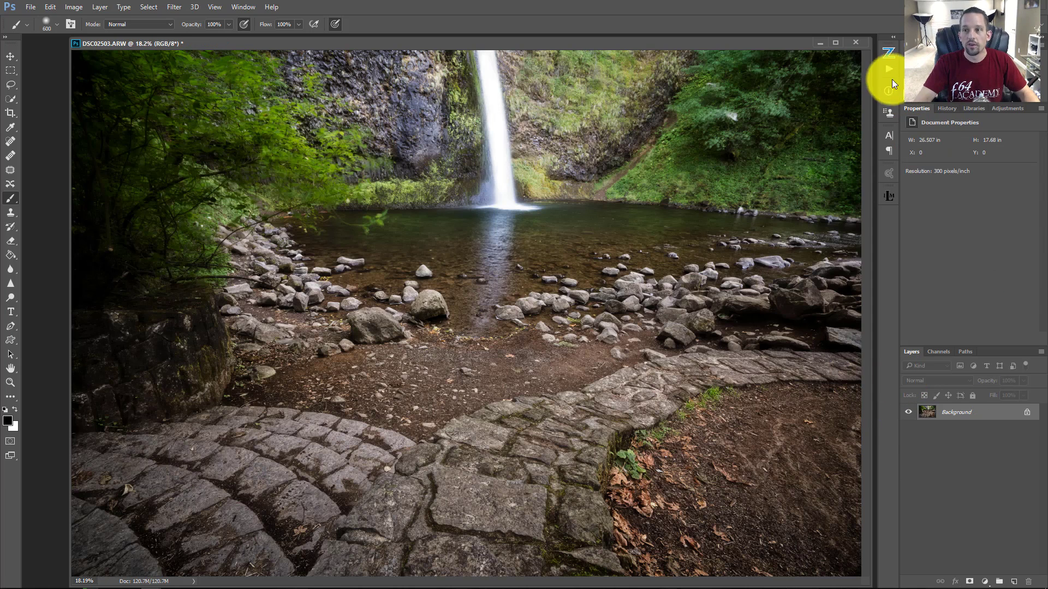
click(889, 70)
click(766, 221)
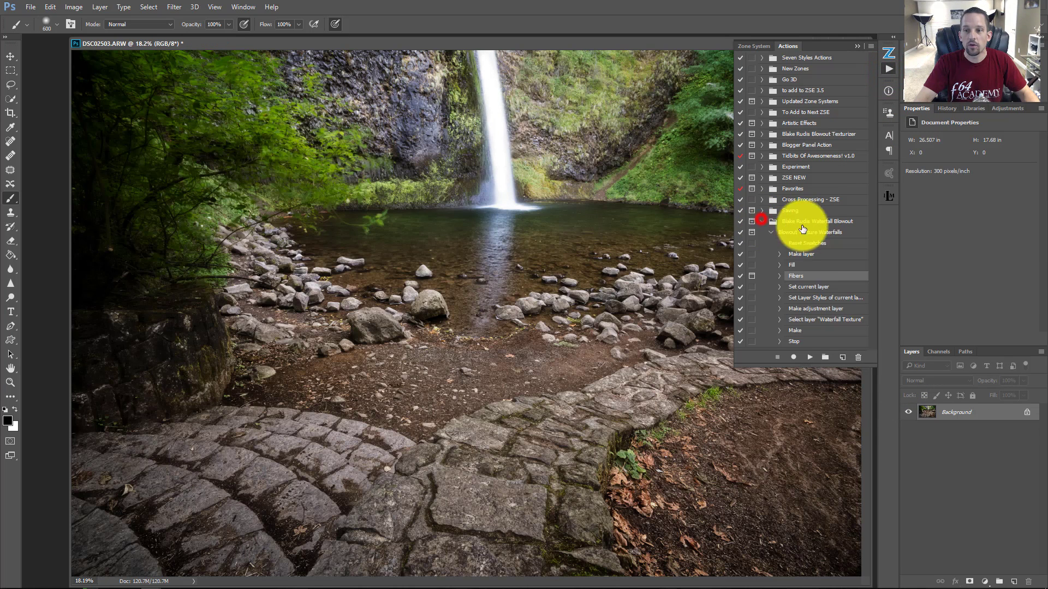
click(809, 233)
click(809, 358)
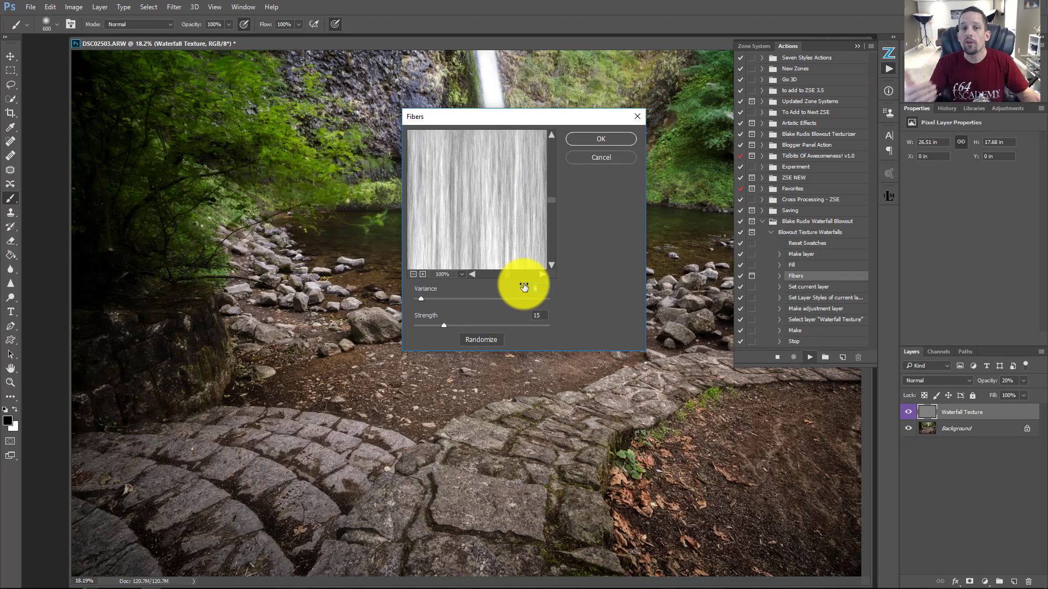
Step: Set the action's Fibers Variance to 4 and let it finish building the texture layers
drag(485, 120, 534, 201)
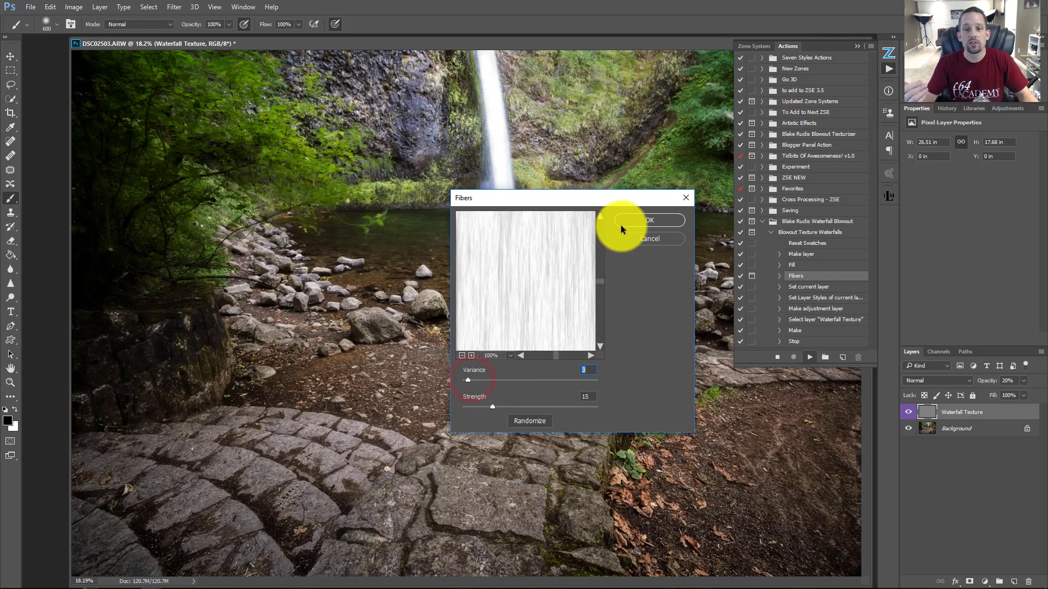
click(473, 384)
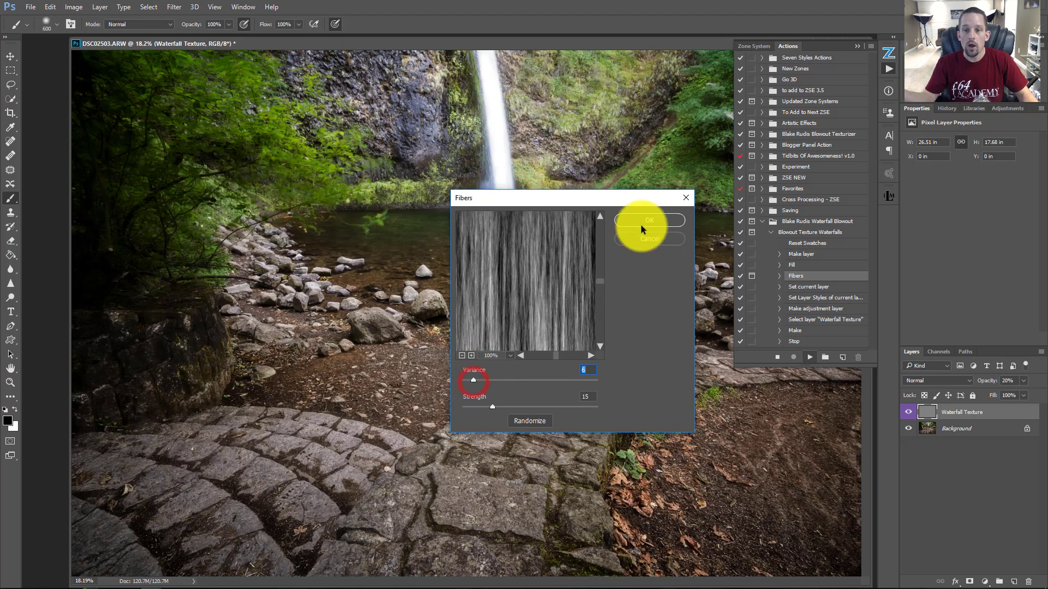
click(467, 381)
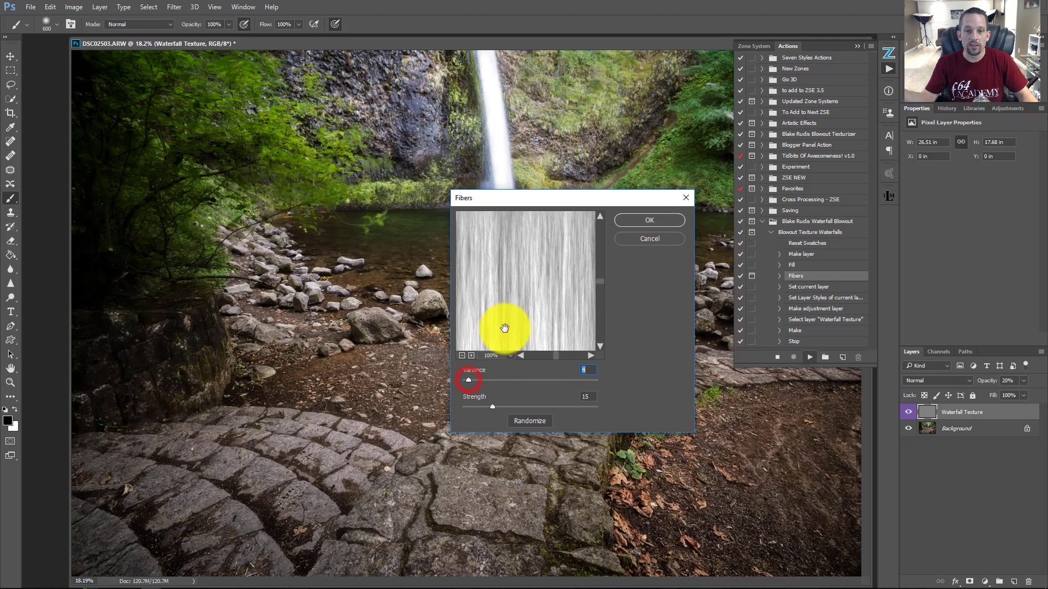
click(647, 220)
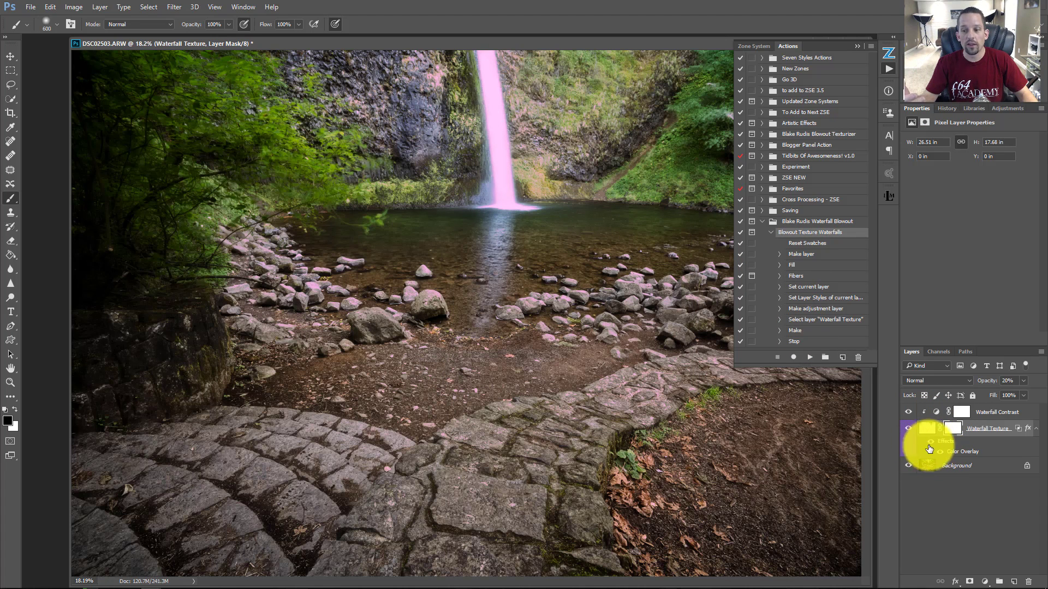
Step: Turn off the magenta Color Overlay effect on the Waterfall Texture layer so the waterfall shows white
click(932, 442)
click(932, 442)
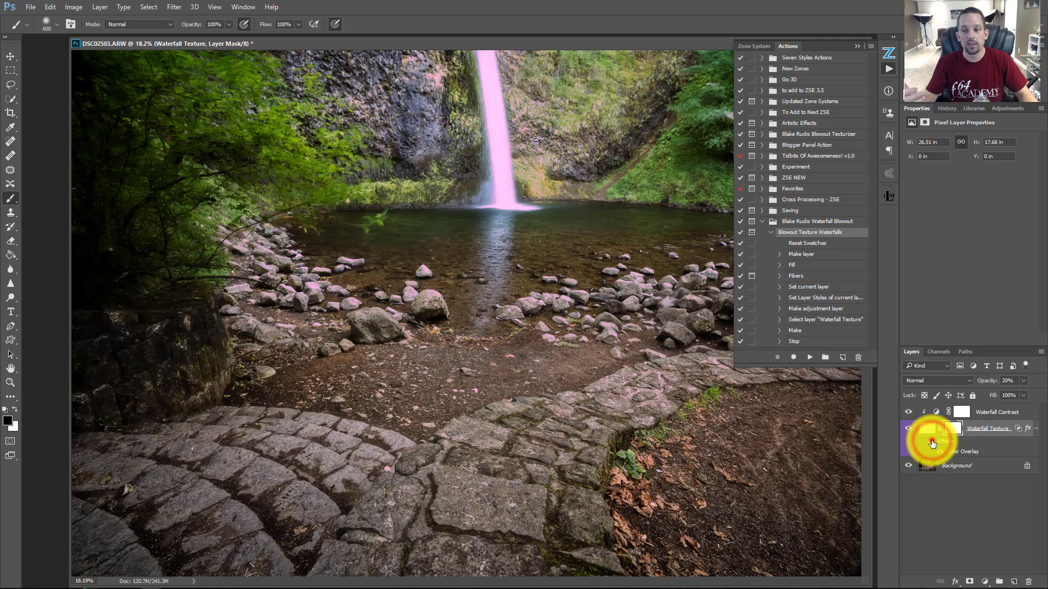
click(932, 442)
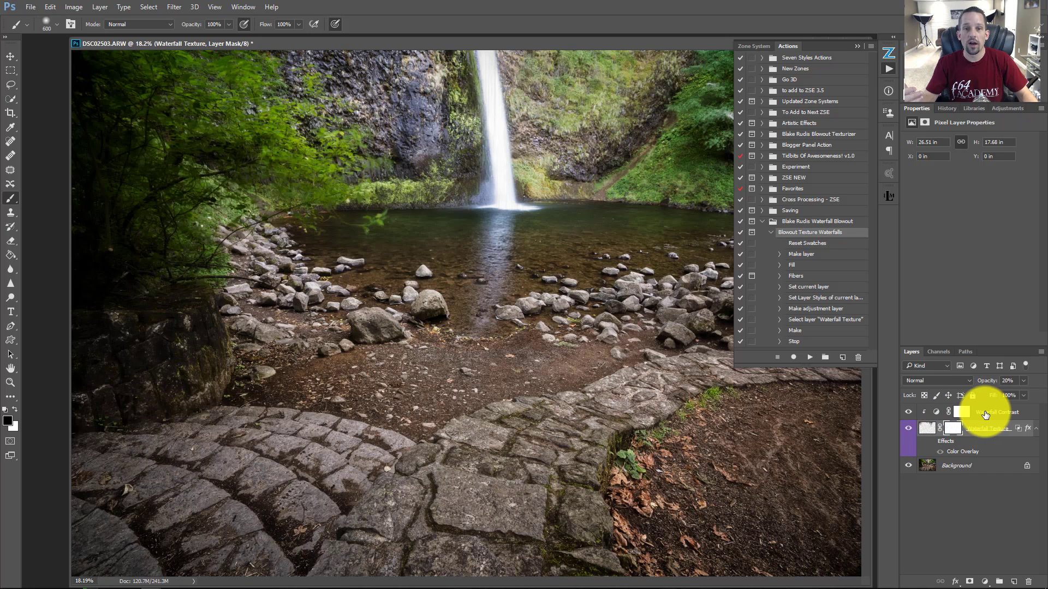